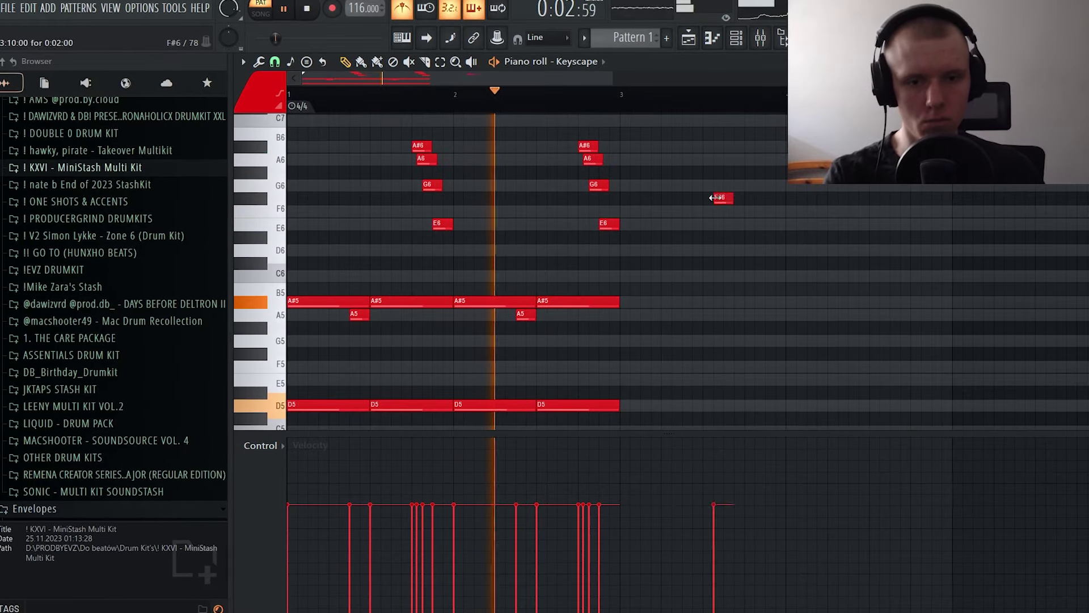
Step: Delete the stray F#6 note, duplicate the two-bar Keyscape melody, and lower the A#5 note in the second half of bar 3 to A5
right_click(720, 199)
scroll(715, 227, "down", 1)
left_click_drag(698, 396, 327, 113)
key("ctrl+b")
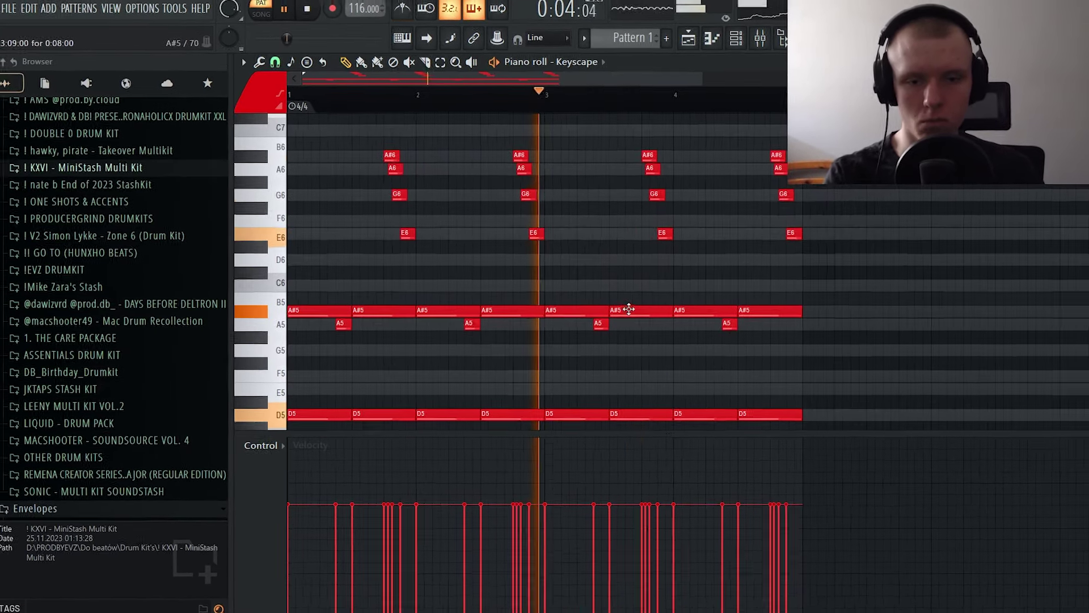
left_click_drag(629, 310, 630, 327)
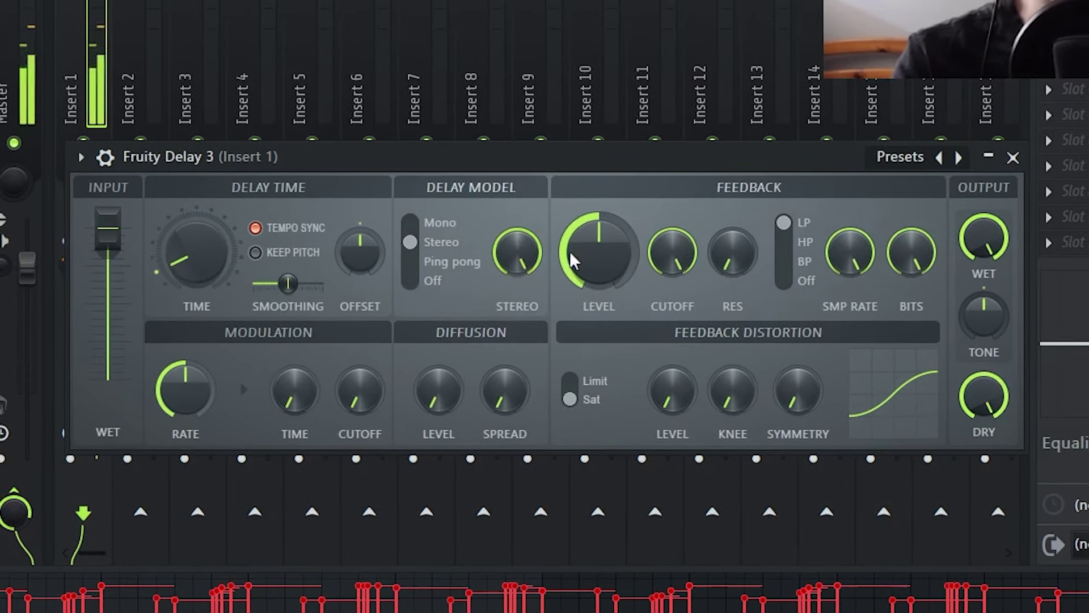
Step: Lower the feedback level and cutoff in Fruity Delay 3 on Insert 1 and fine-tune its wet output
left_click_drag(590, 255, 590, 284)
left_click_drag(673, 252, 673, 278)
mouse_move(983, 240)
left_mouse_down()
mouse_move(988, 261)
mouse_move(983, 235)
left_mouse_up()
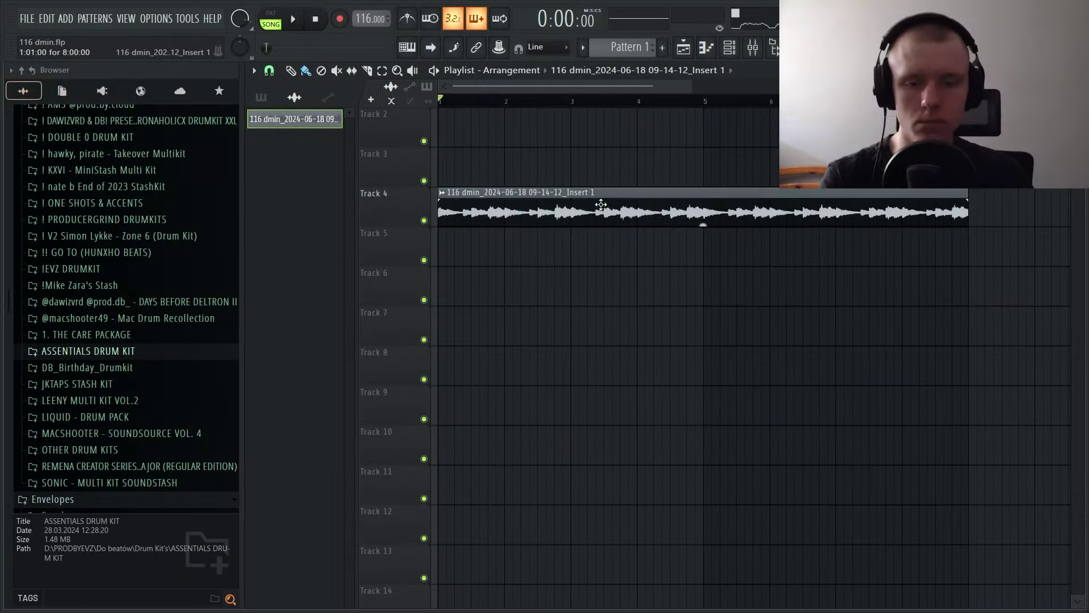
Step: Open the settings of the Insert 1 audio clip on Track 4 and change its declicking mode
double_click(600, 204)
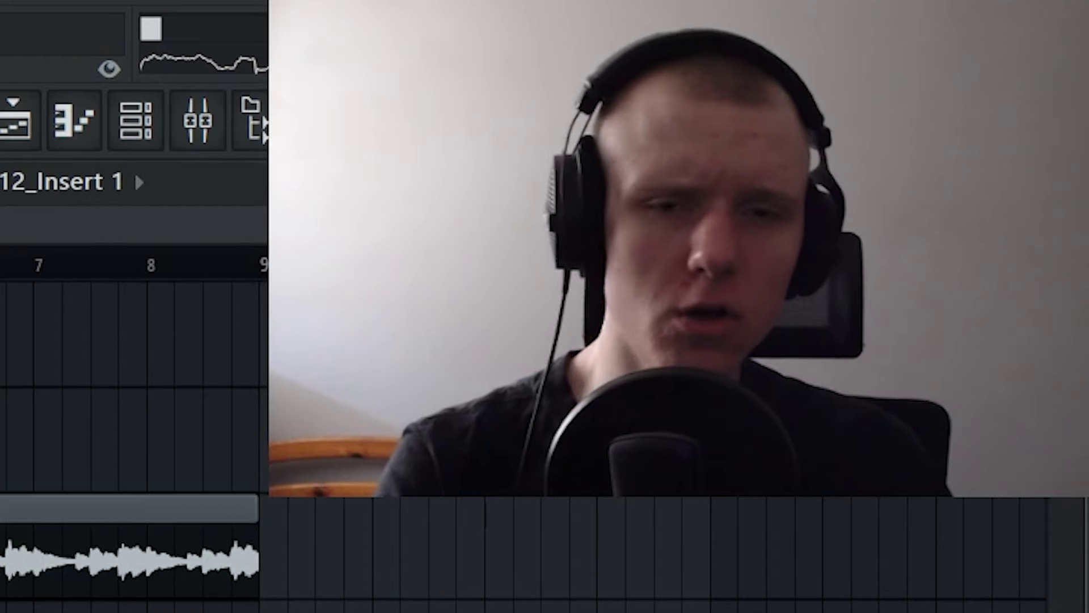
scroll(130, 442, "up", 3)
scroll(130, 442, "left", 3)
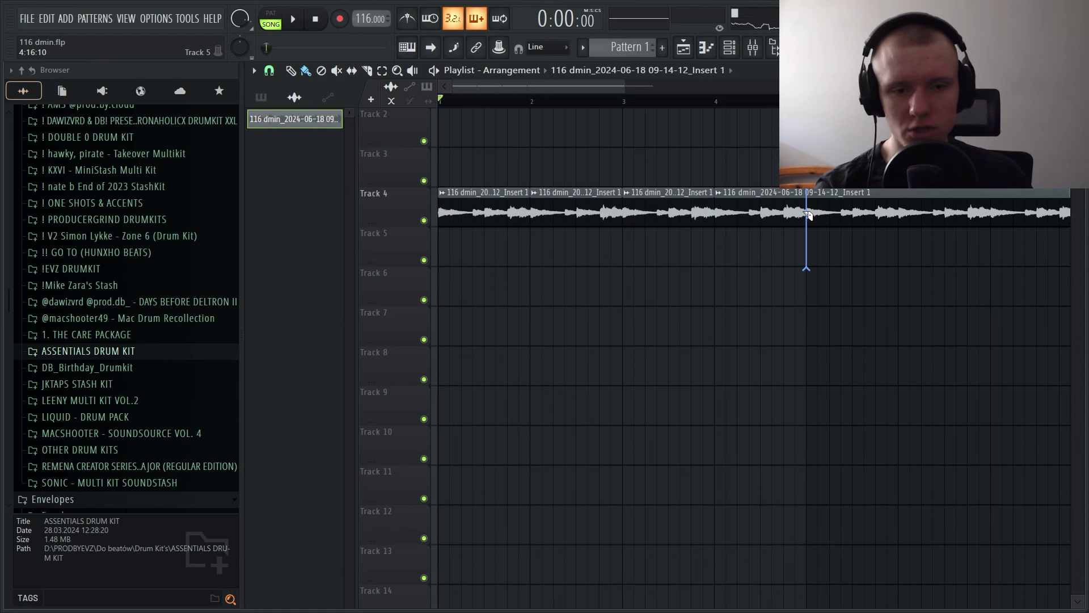
double_click(766, 193)
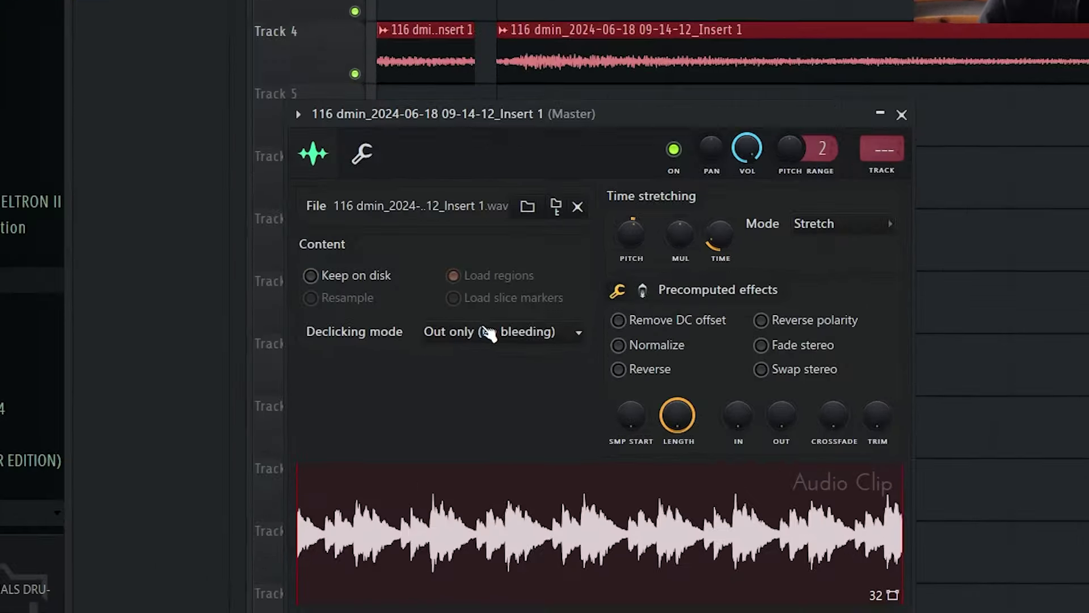
left_click(505, 385)
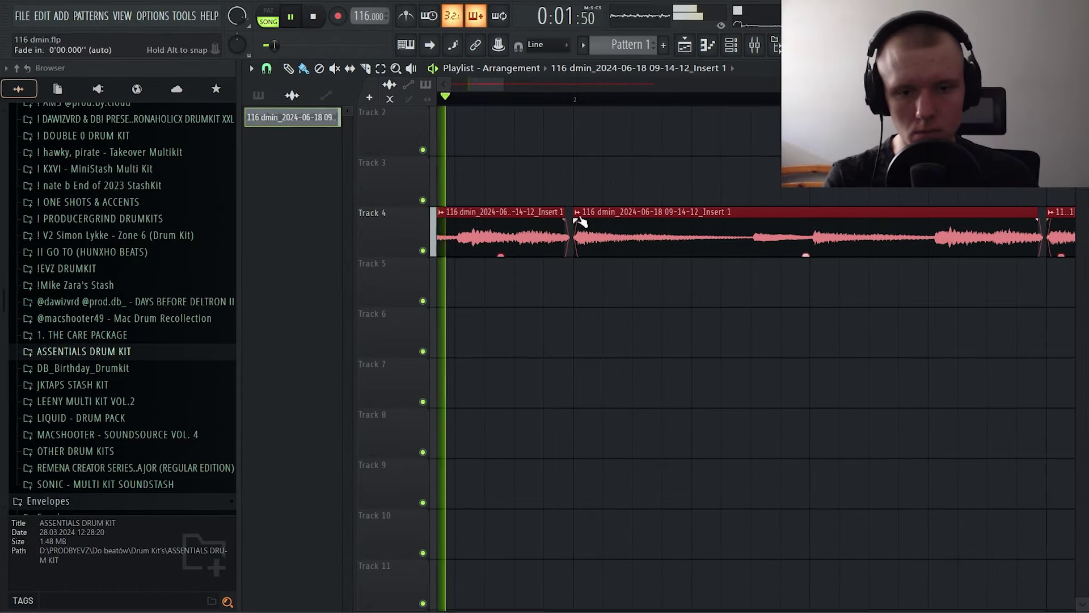
scroll(606, 99, "down", 5)
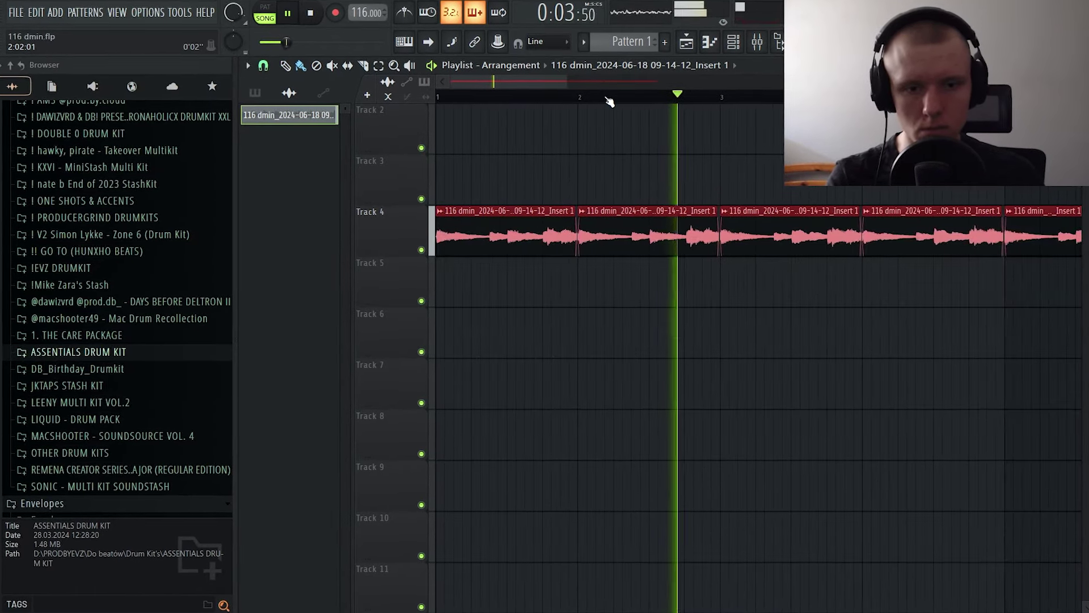
scroll(610, 100, "down", 5)
scroll(618, 99, "up", 6)
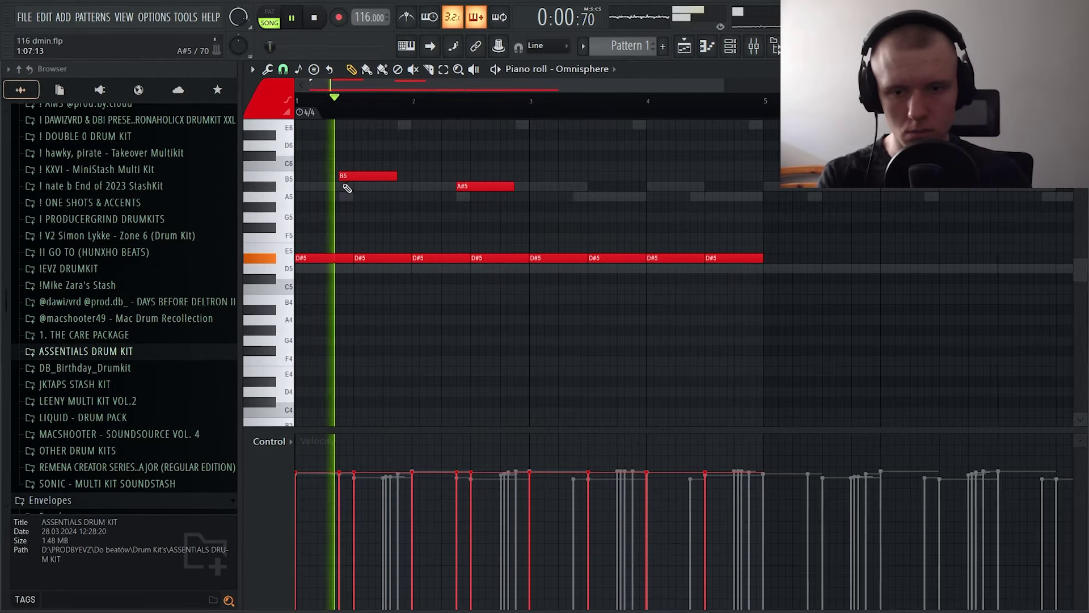
Step: Delete the D#5 notes in bars 3 and 4 of the Omnisphere part and duplicate its first two bars to fill four bars
right_click(559, 258)
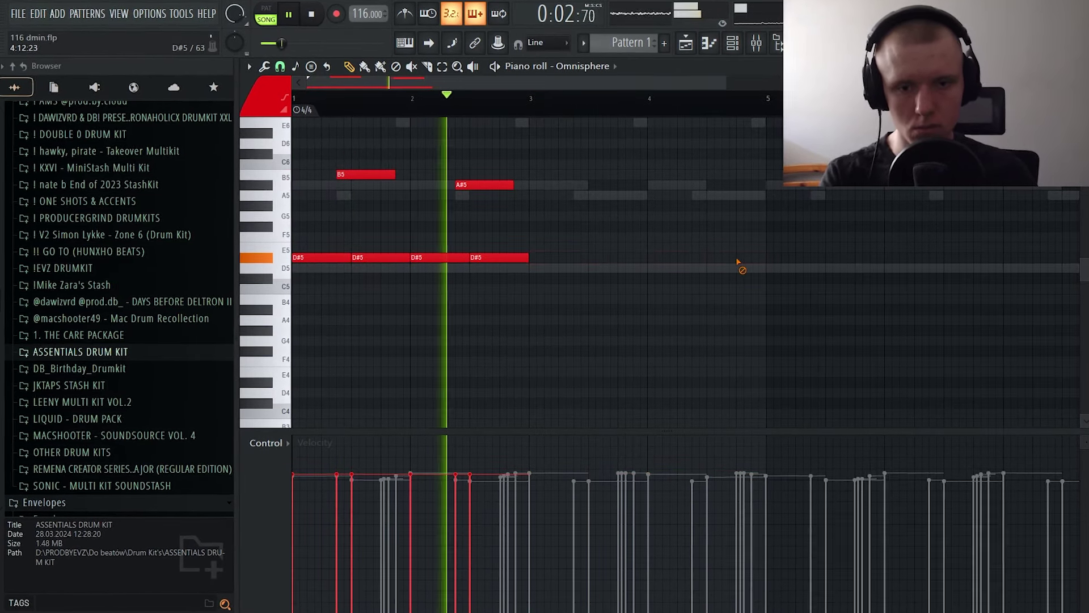
key("ctrl+a")
key("ctrl+b")
left_click(653, 152)
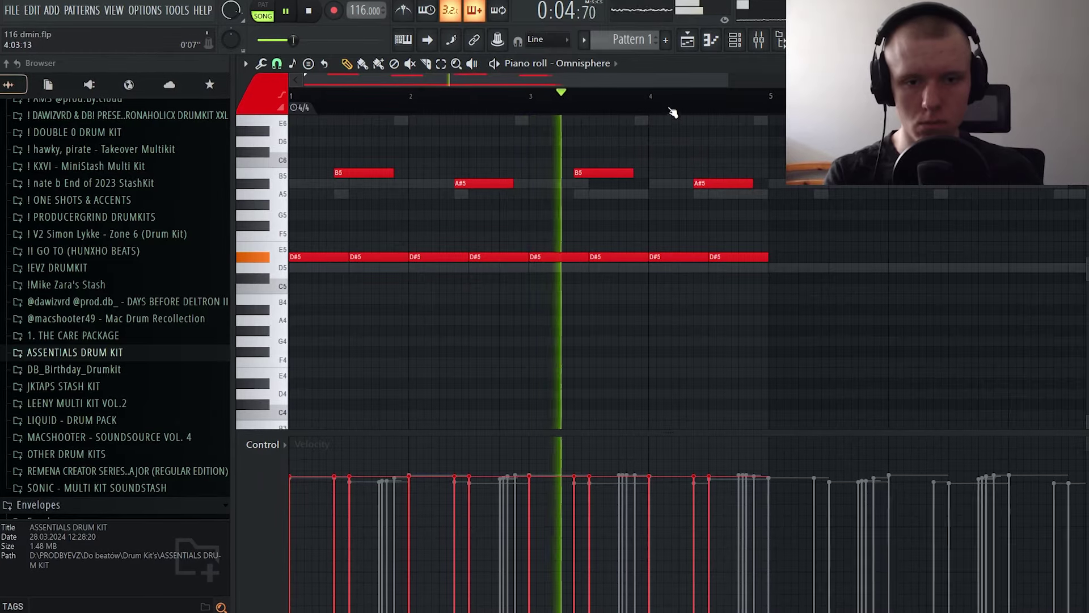
Step: Duplicate the whole four-bar Omnisphere part so it fills eight bars
scroll(676, 102, "down", 2)
key("ctrl+a")
key("ctrl+b")
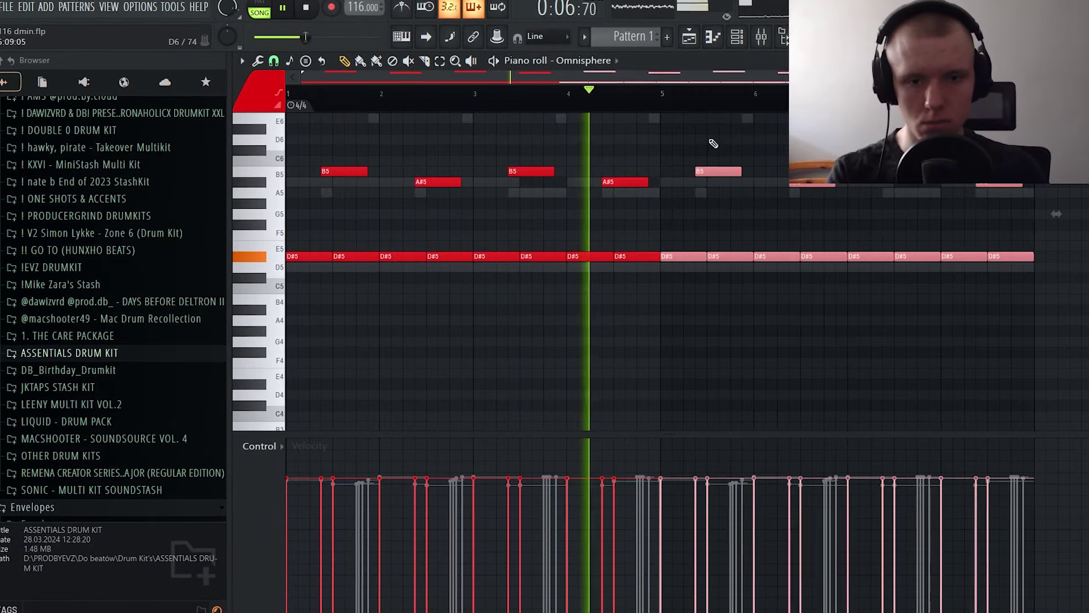
scroll(732, 153, "up", 2)
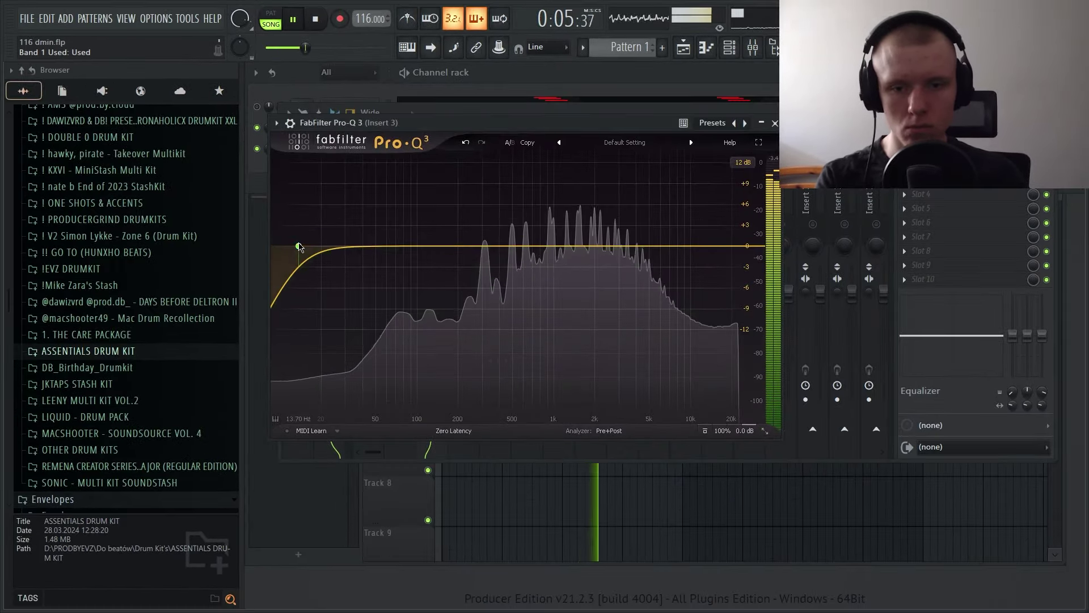
Step: Lower the dry/wet mix of the TESSA(1) preset in Portal
scroll(440, 283, "down", 2)
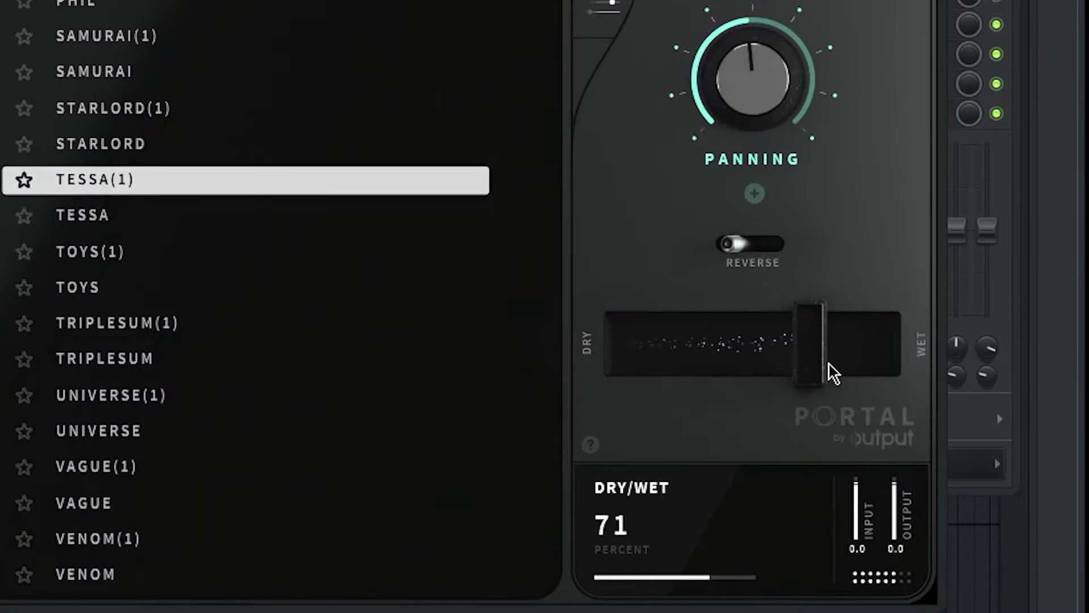
left_click_drag(829, 364, 779, 364)
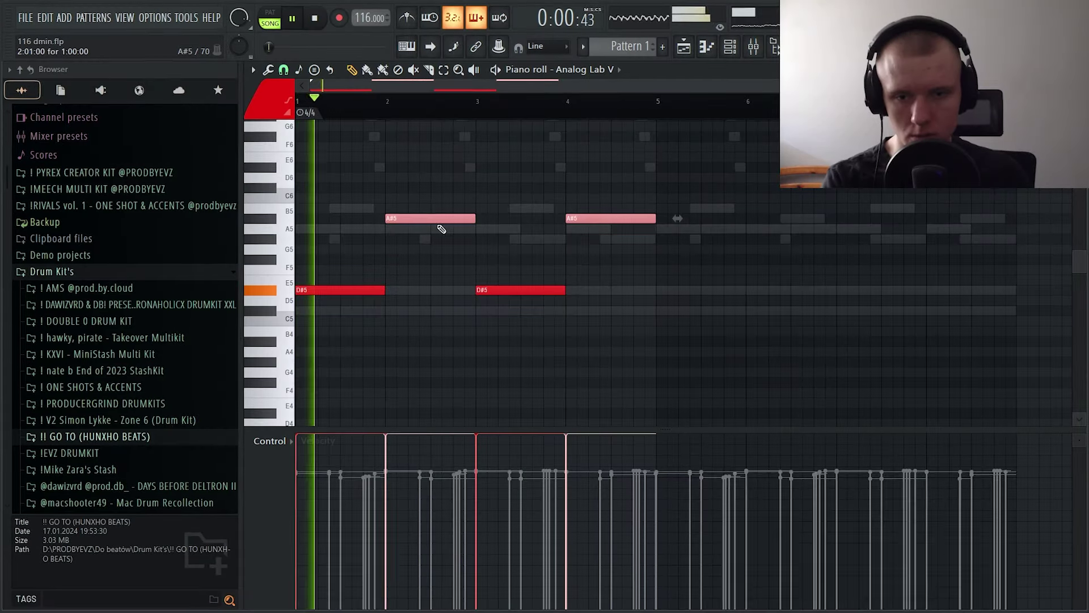
Step: Select all D#5 and A#5 notes of the four-bar Analog Lab V part and duplicate them to fill eight bars
left_click_drag(688, 250, 382, 183)
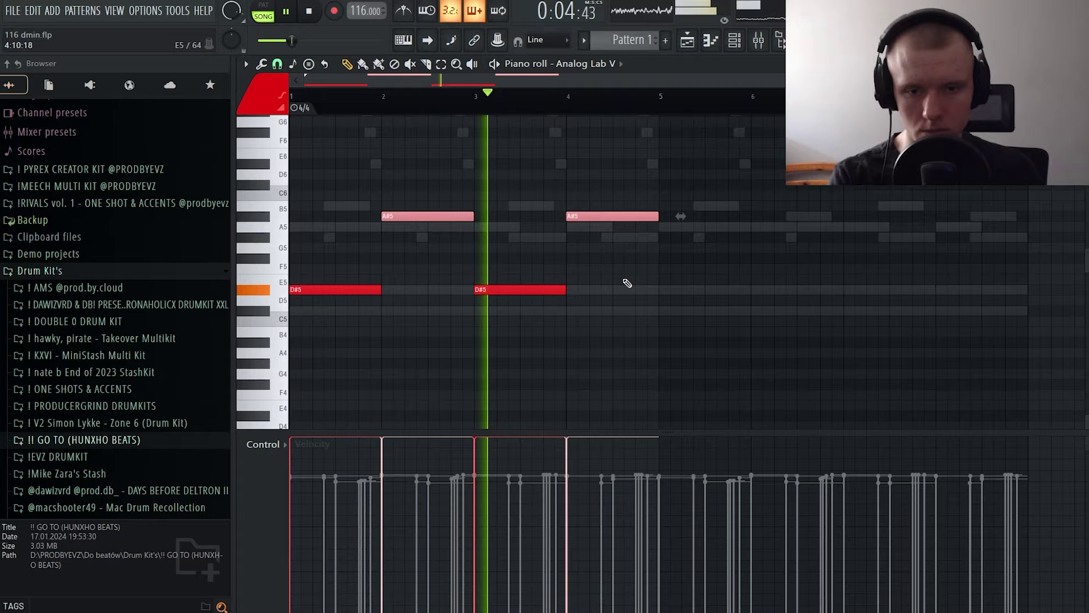
left_click(626, 283, "ctrl")
left_click_drag(684, 298, 244, 176)
key("ctrl+b")
left_click(744, 172)
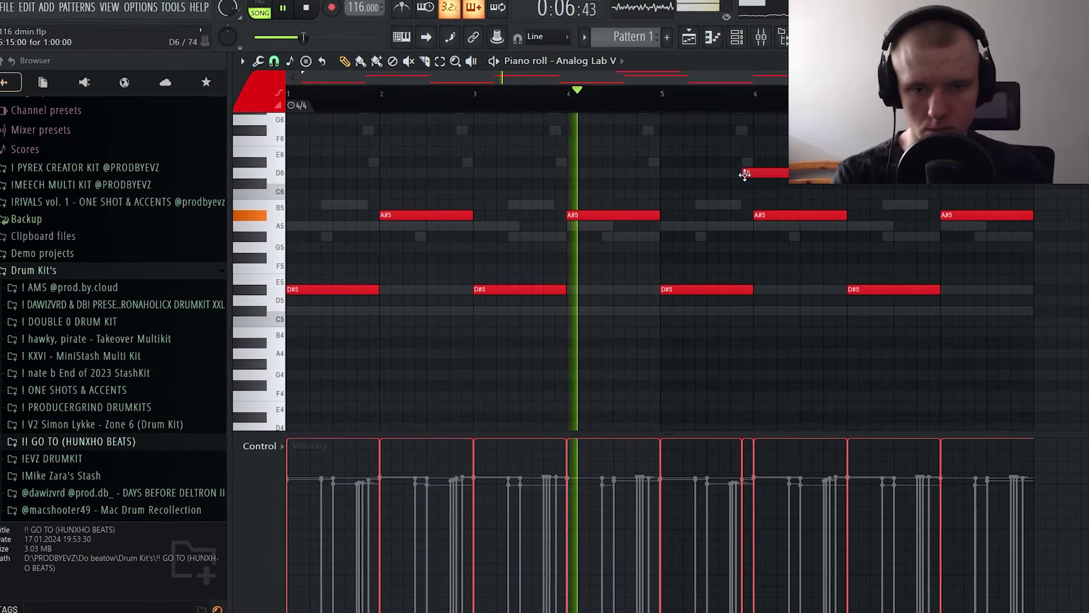
right_click(744, 173)
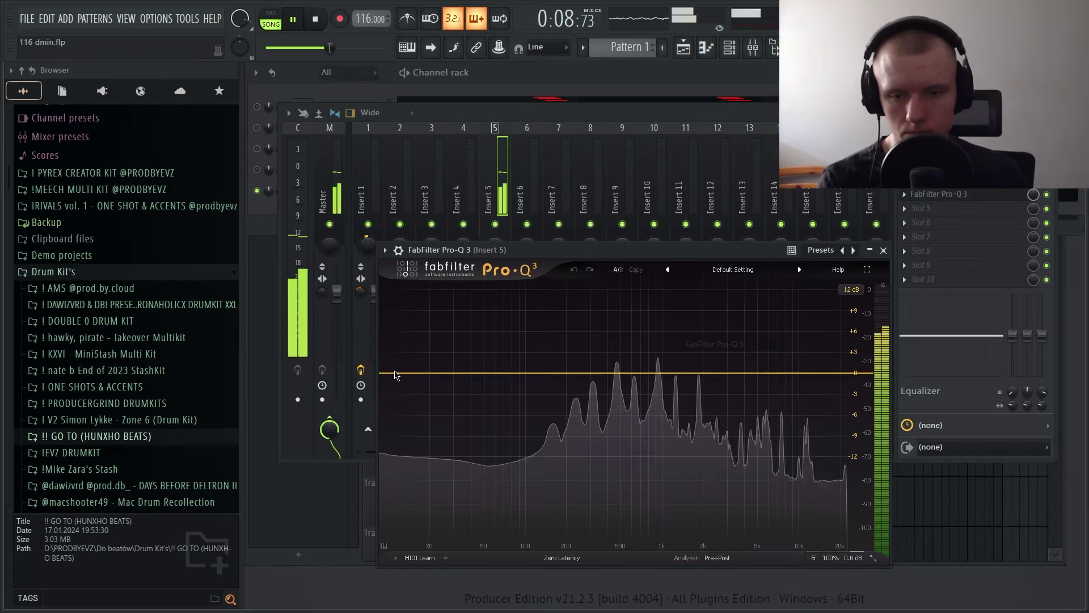
Step: Reduce the low frequencies of Insert 5 with an EQ band in FabFilter Pro-Q 3
left_click_drag(437, 376, 549, 444)
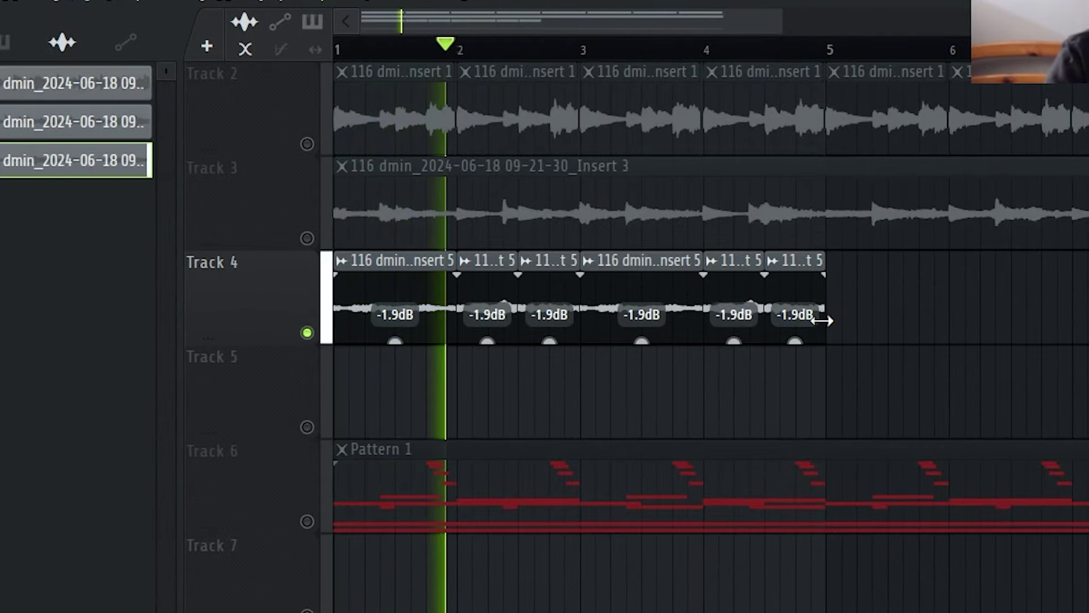
scroll(627, 56, "up", 2)
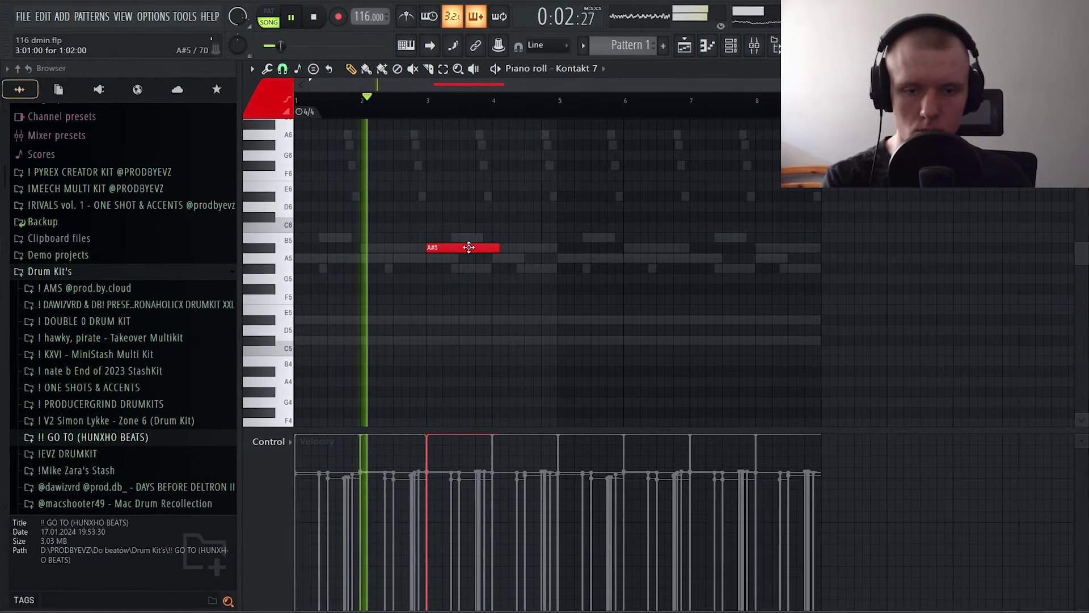
Step: Add a B5 note at the start of bar 7 in the Kontakt 7 part and open the mixer
left_click(750, 247)
left_click_drag(777, 248, 722, 228)
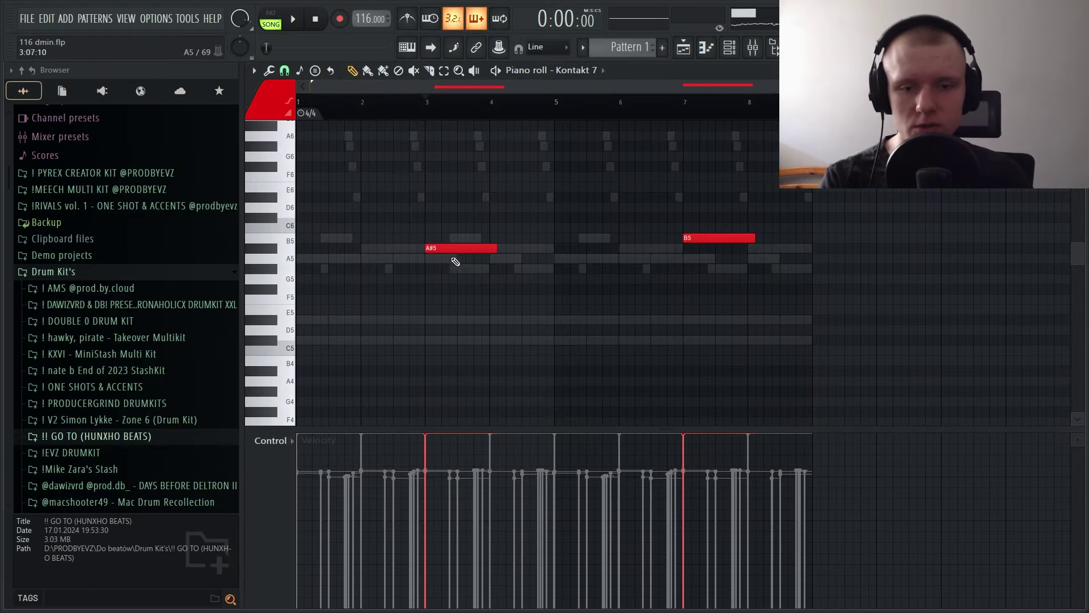
scroll(436, 110, "up", 5)
scroll(437, 107, "down", 5)
key("F9")
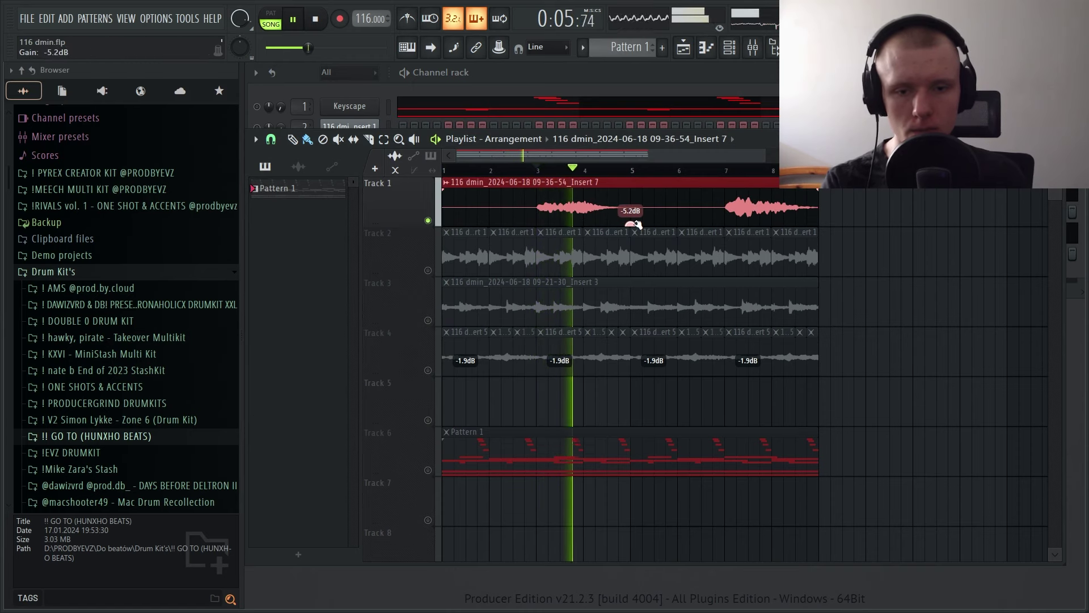
Step: Open the settings of the Insert 7 audio clip on Track 1
double_click(629, 209)
left_click(511, 435)
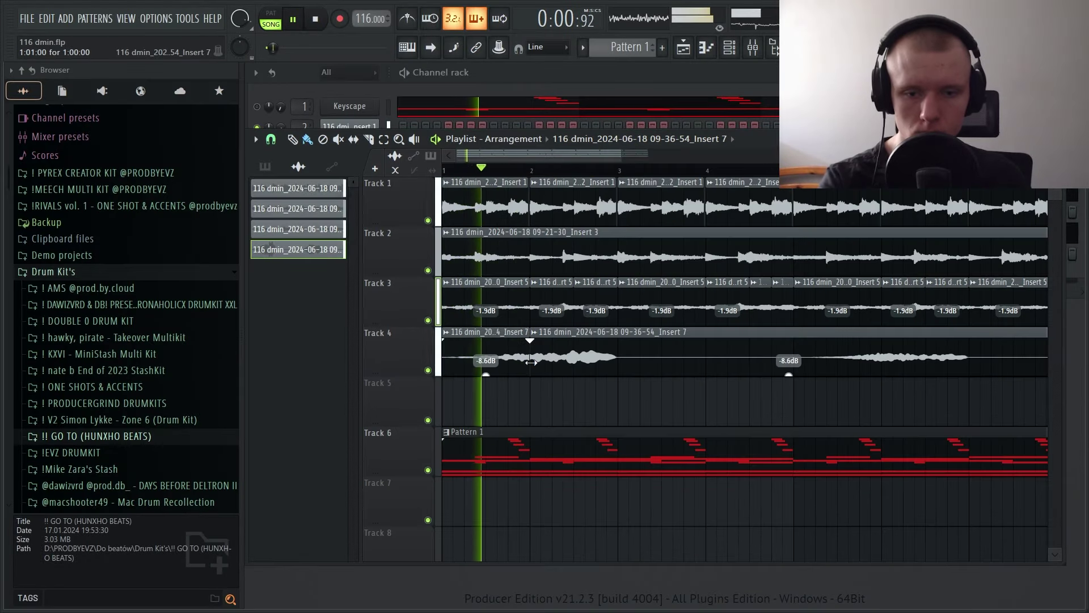
Step: Delete the long remainder of the Insert 7 clip on Track 4 and repeat the one-bar piece along the track
right_click(552, 365)
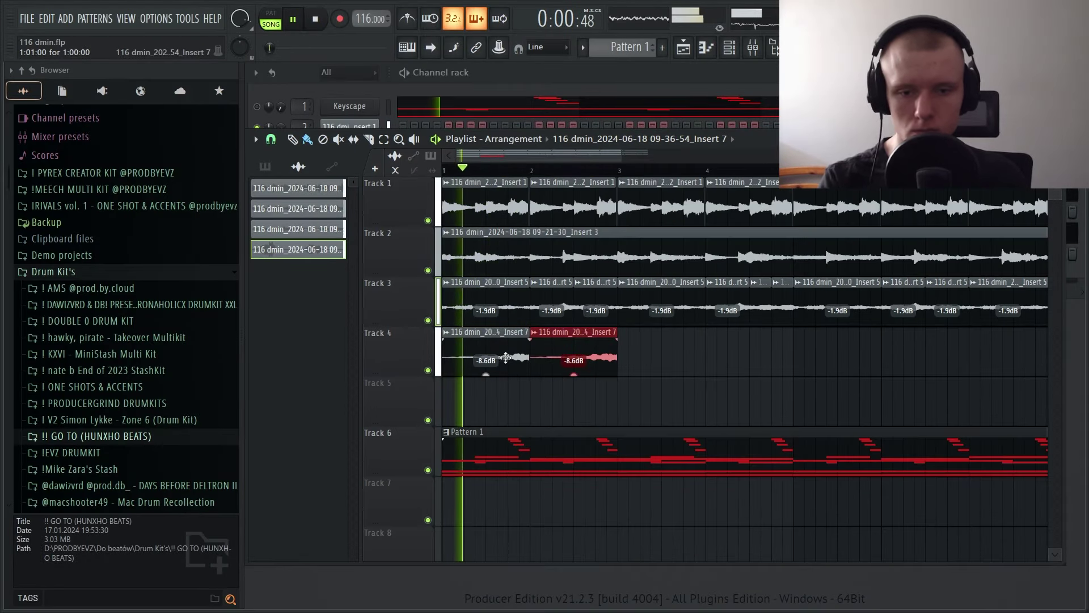
key("ctrl+b")
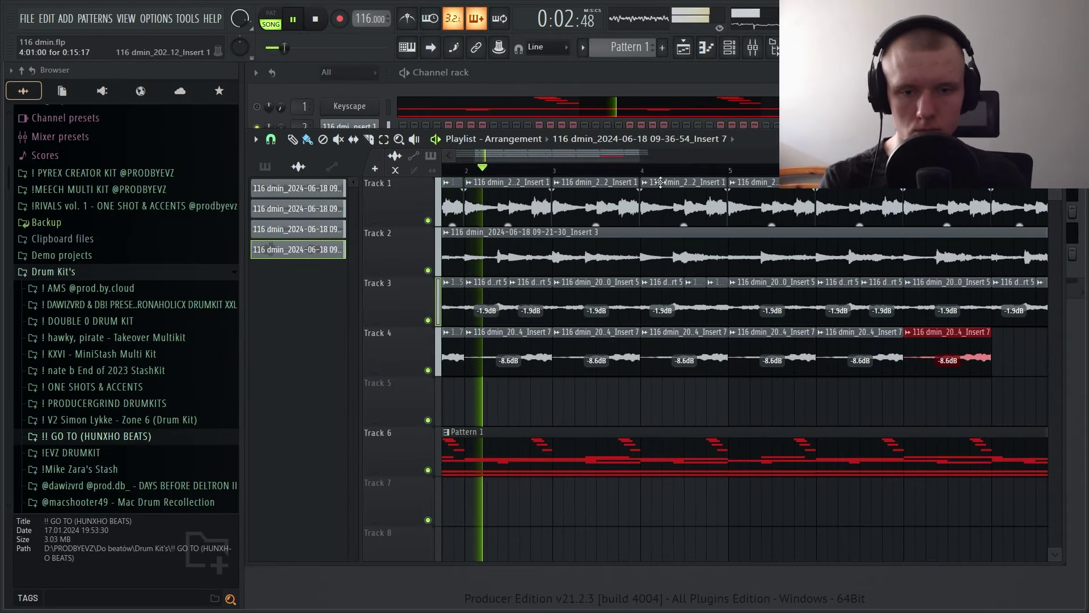
scroll(661, 181, "down", 3)
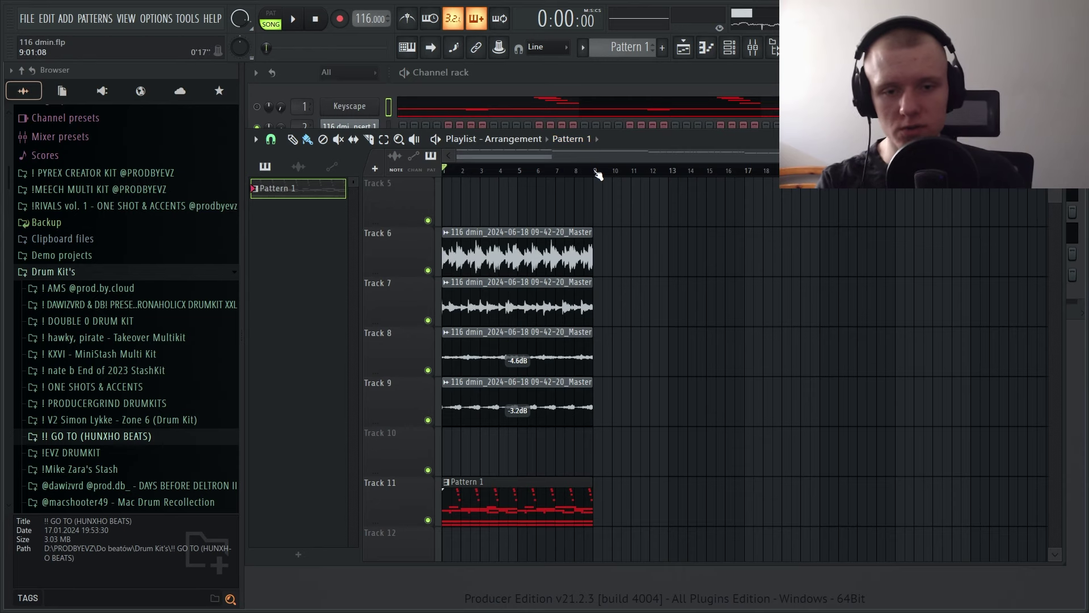
Step: Solo Track 6 and Track 7 in turn to listen to each bounced melody layer separately
scroll(599, 174, "up", 2)
left_click_drag(643, 158, 351, 164)
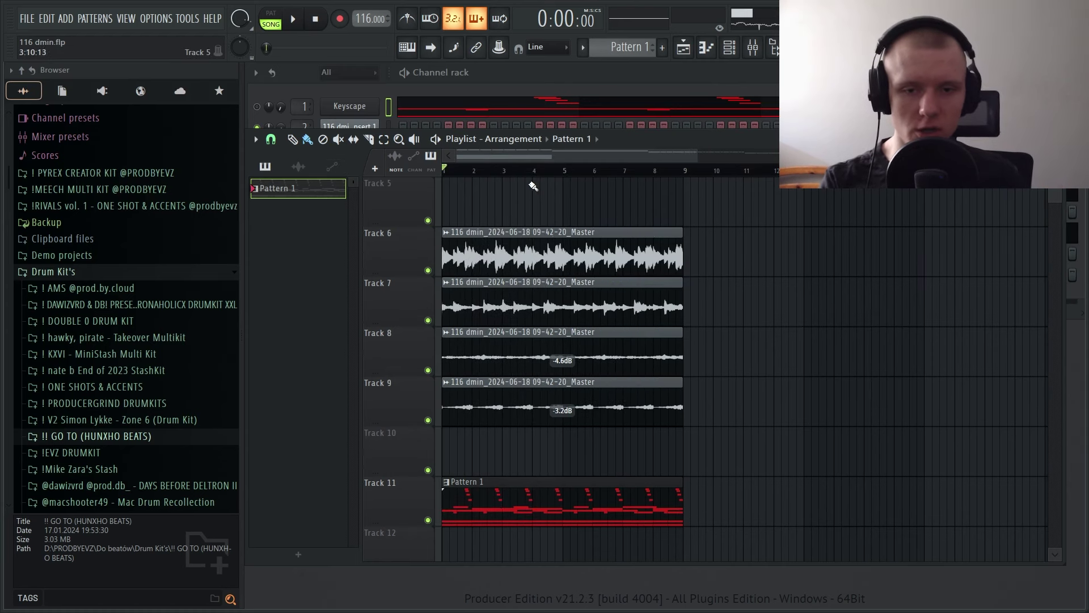
scroll(743, 420, "up", 2)
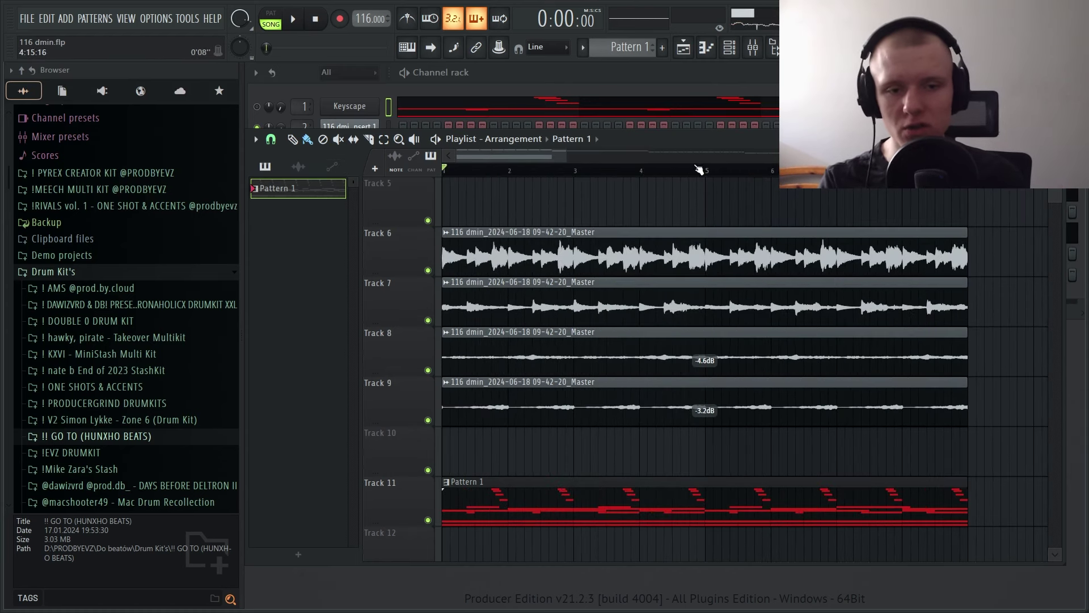
scroll(700, 170, "down", 2)
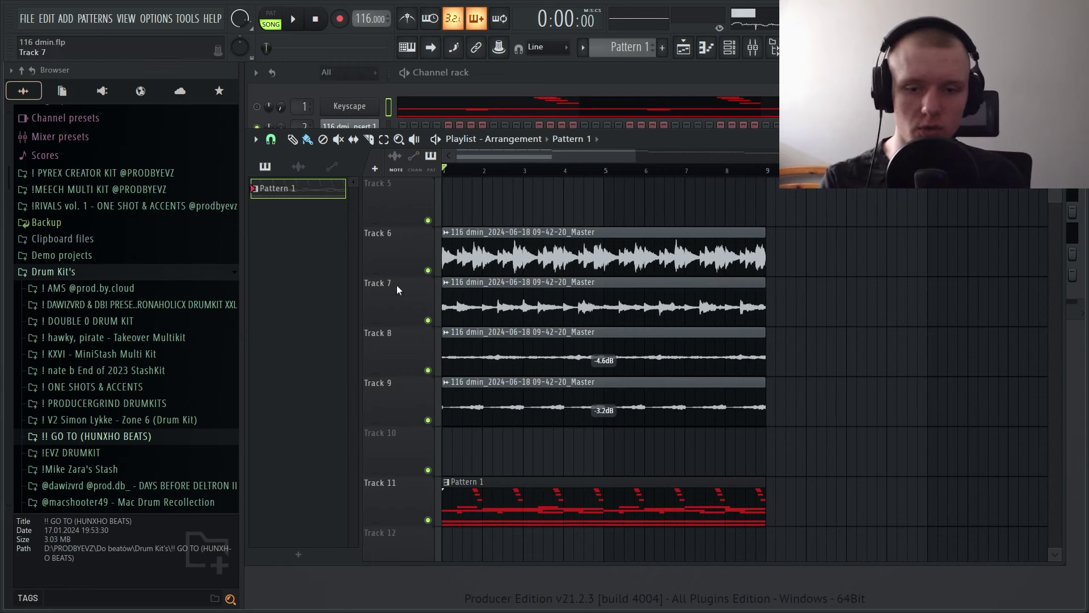
right_click(428, 271)
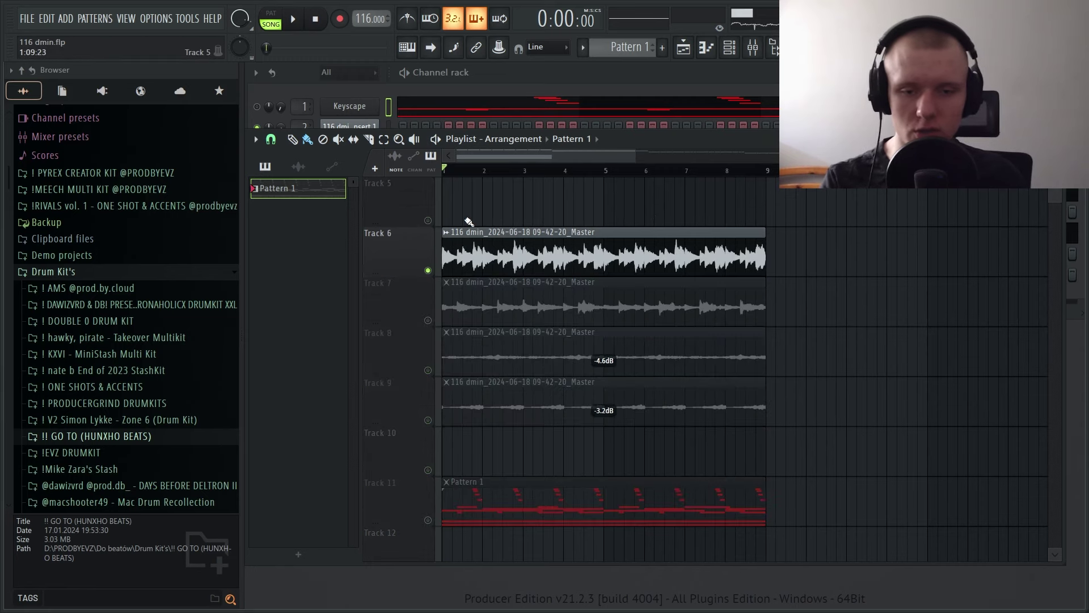
right_click(428, 321)
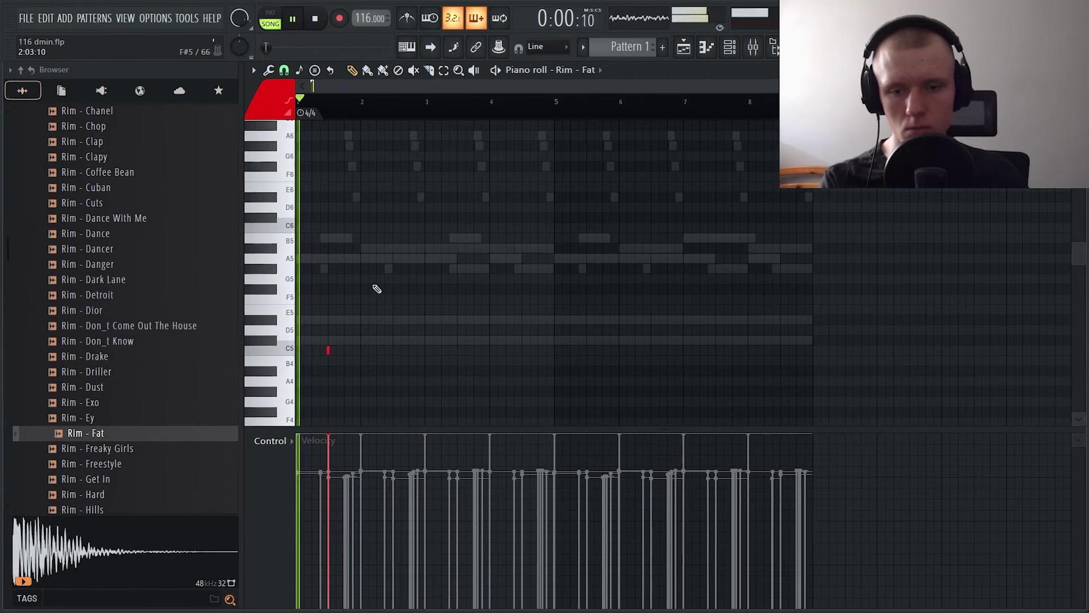
Step: Add short C5 notes to the Rim - Fat pattern on beat 3 of bars 2, 3 and 4
scroll(376, 289, "down", 1)
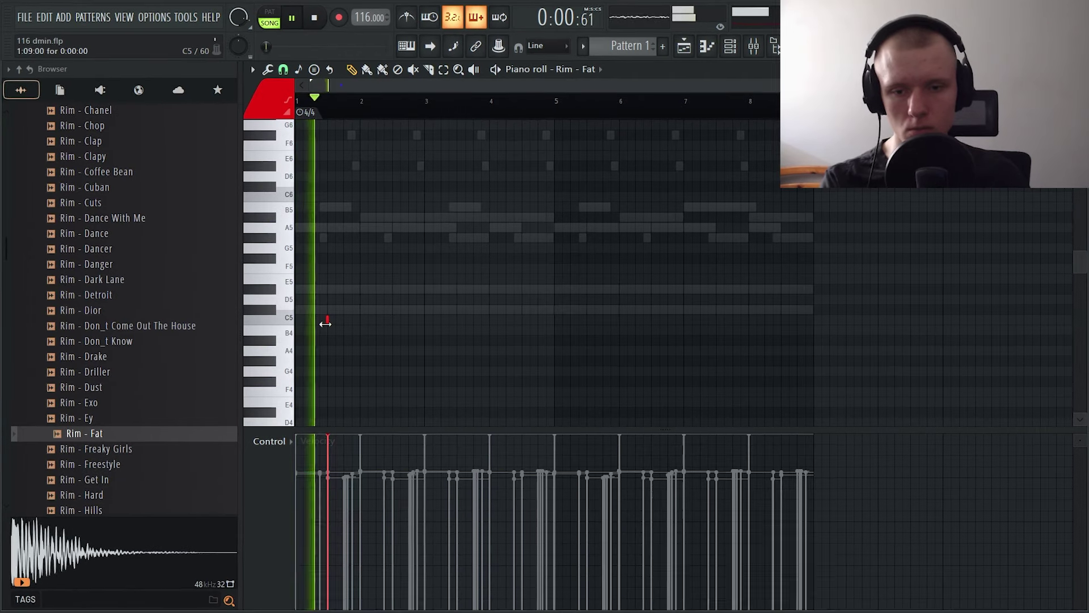
left_click(393, 319)
scroll(404, 302, "down", 3)
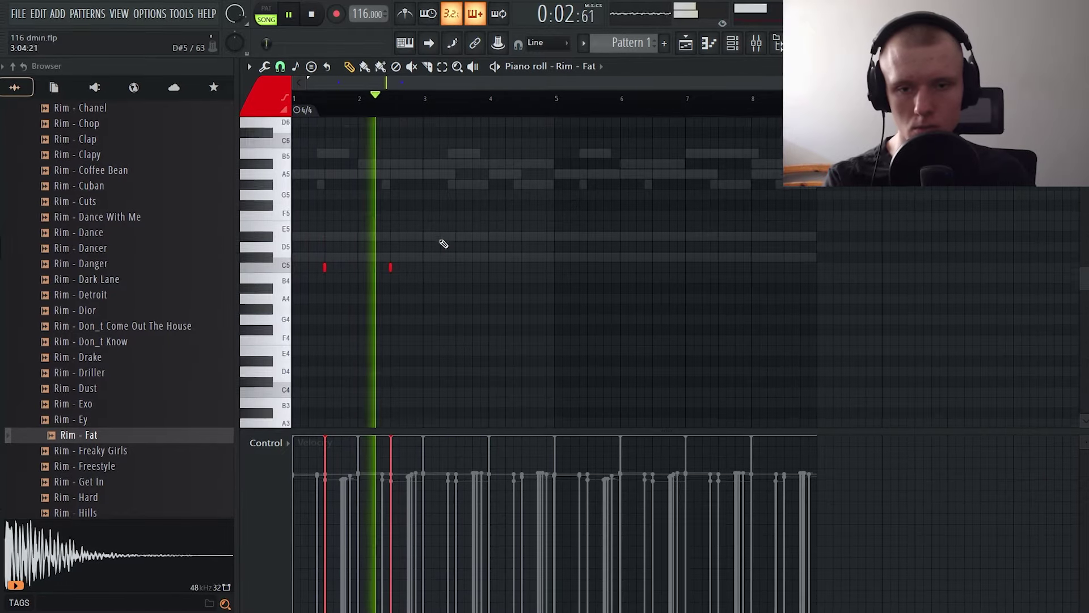
scroll(418, 101, "up", 3)
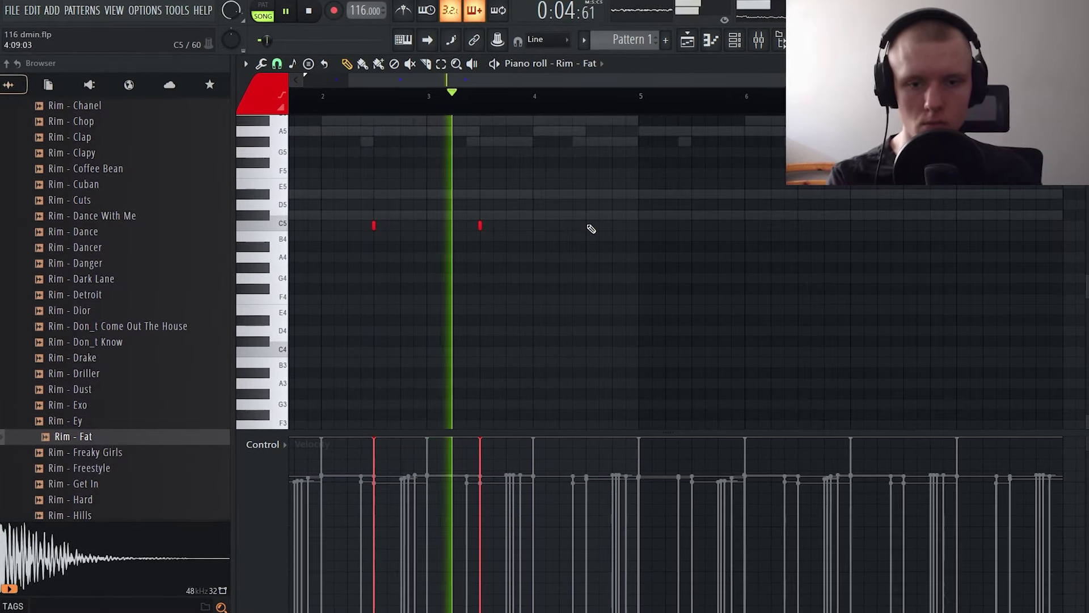
left_click(587, 226)
Step: Select the four rim hits in bars 1 to 4 and duplicate them into bars 5 to 8
scroll(600, 107, "down", 2)
left_click_drag(555, 97, 237, 143)
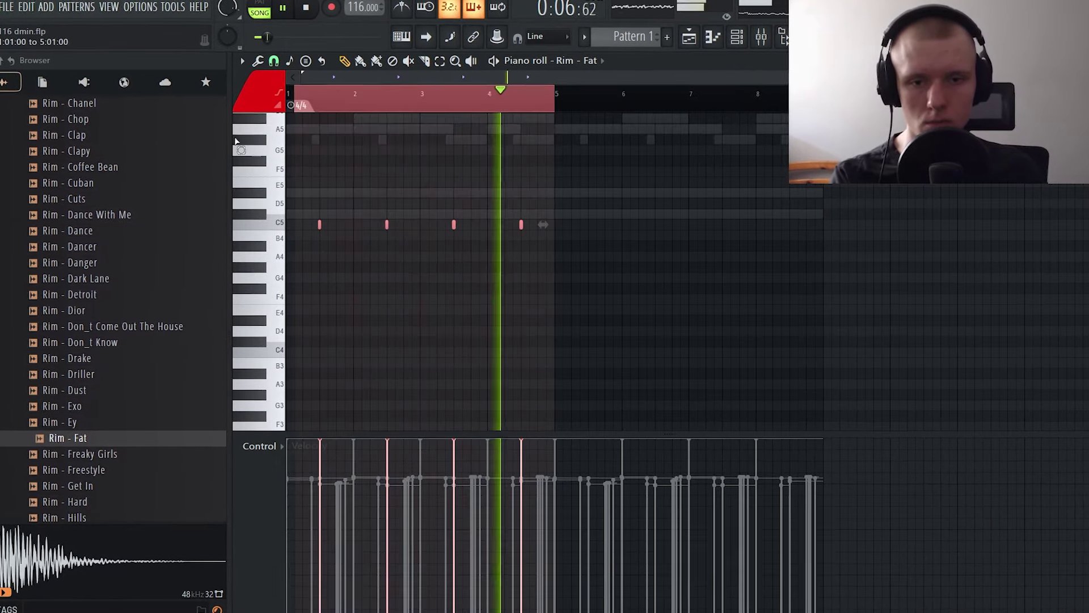
key("ctrl+b")
left_click_drag(558, 100, 769, 103)
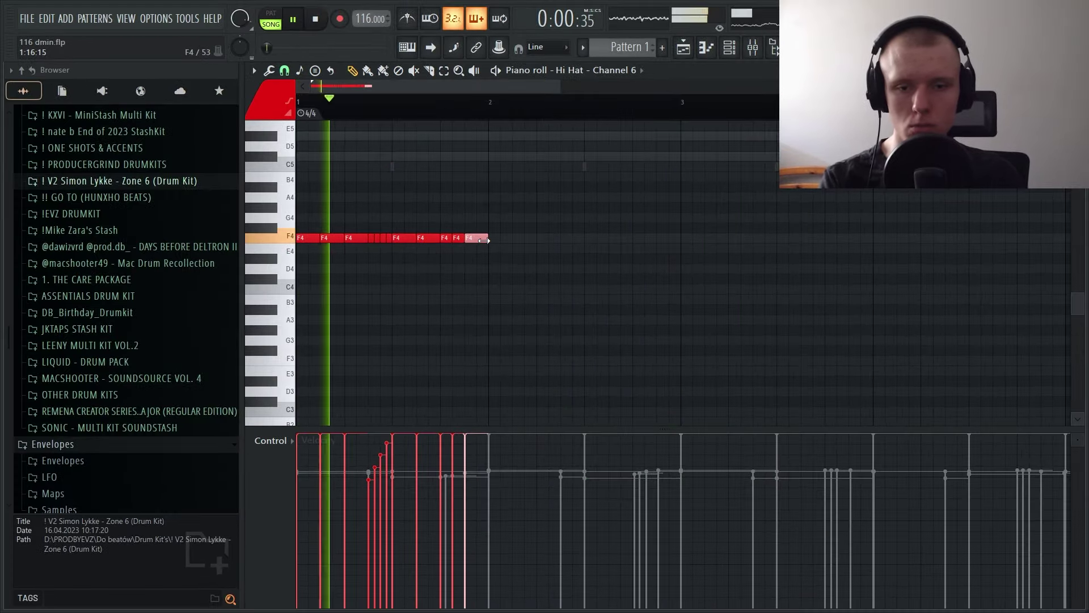
Step: Chop the short F4 hi-hat note on beat 4 of bar 2 into a roll with the chopper's Default pattern
scroll(518, 275, "up", 1)
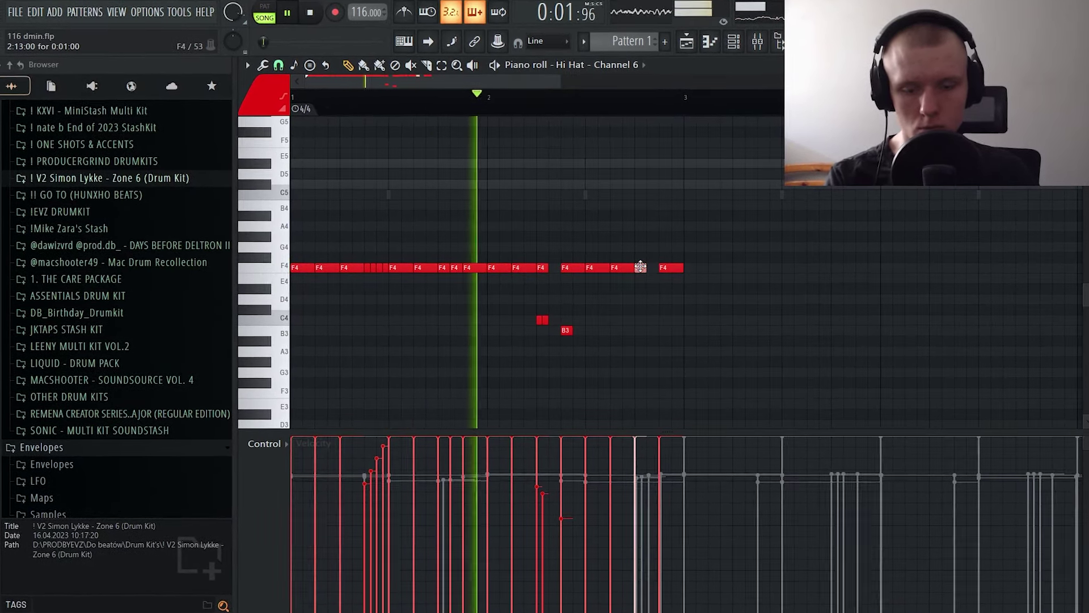
key("alt+u")
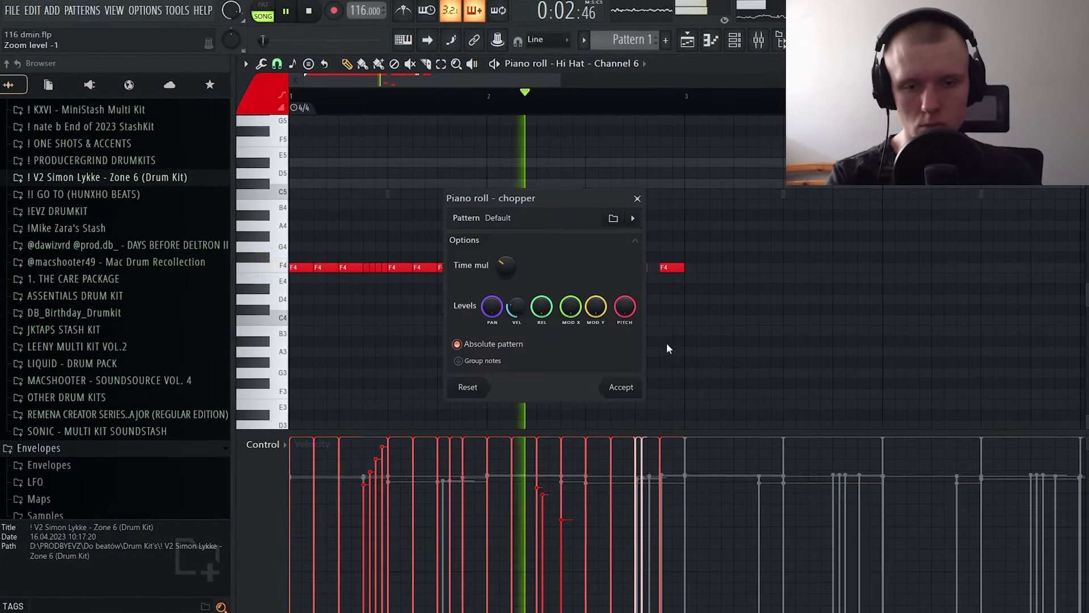
left_click(622, 389)
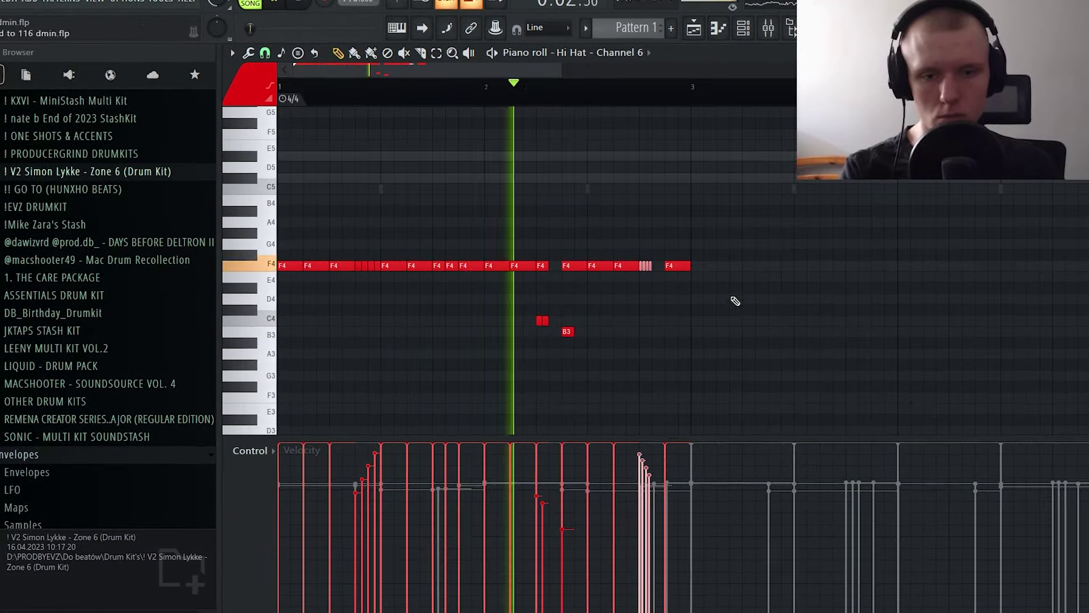
Step: Select all hi-hat notes in bars 1 and 2 and duplicate them into the following two bars
scroll(732, 289, "down", 2)
left_click_drag(738, 164, 252, 309)
left_click_drag(243, 172, 244, 171)
key("ctrl+b")
left_click(771, 151, "ctrl")
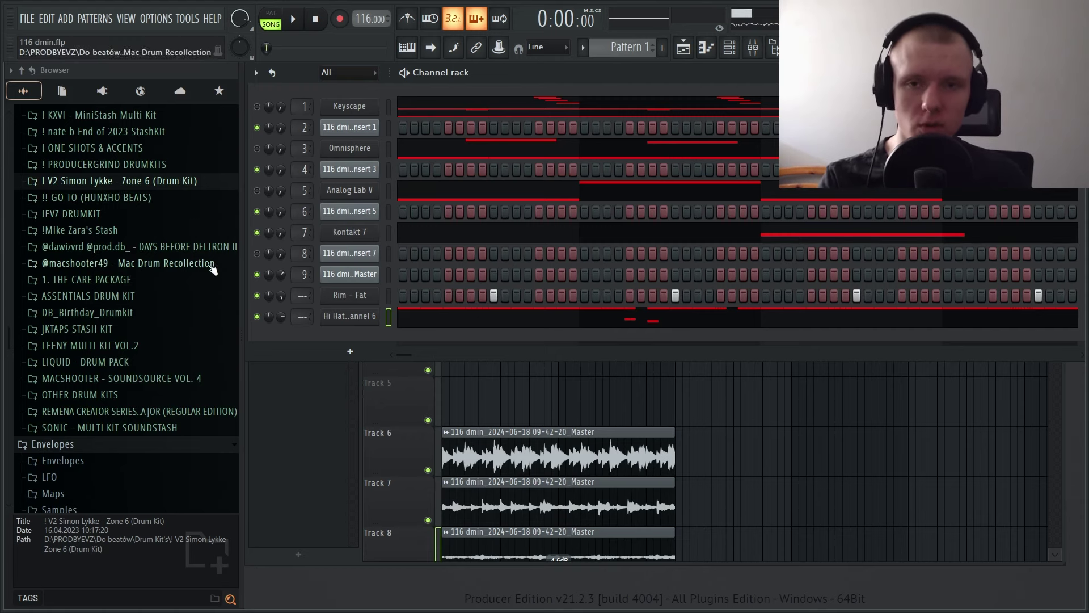
Step: Extend the last B4 note of the LIFE IS GOOD part into bar 2 and add two equally long B4 notes up to bar 3
scroll(131, 222, "up", 4)
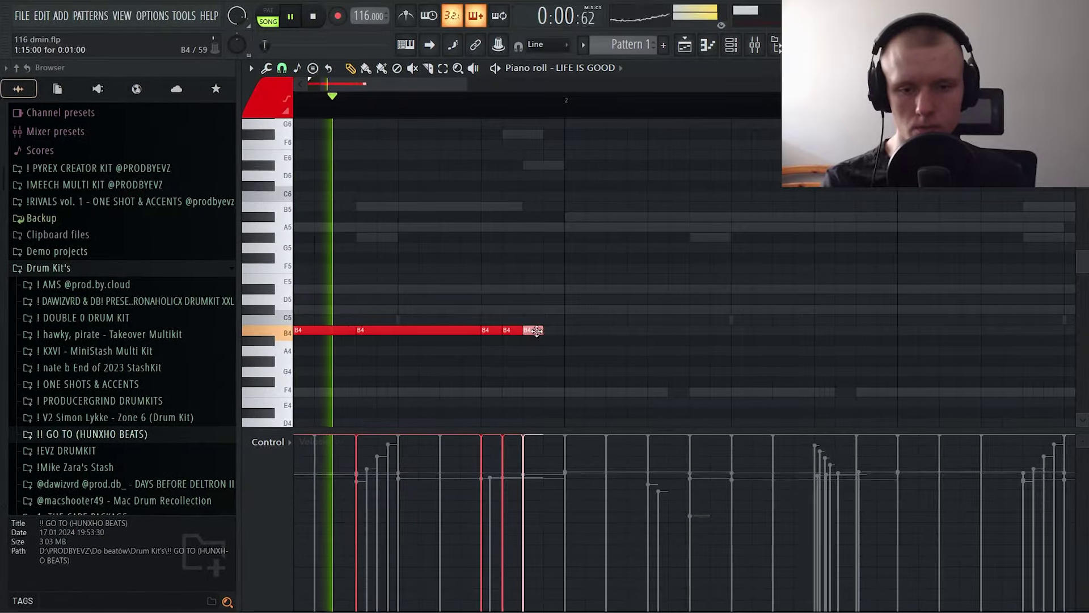
left_click_drag(540, 333, 656, 334)
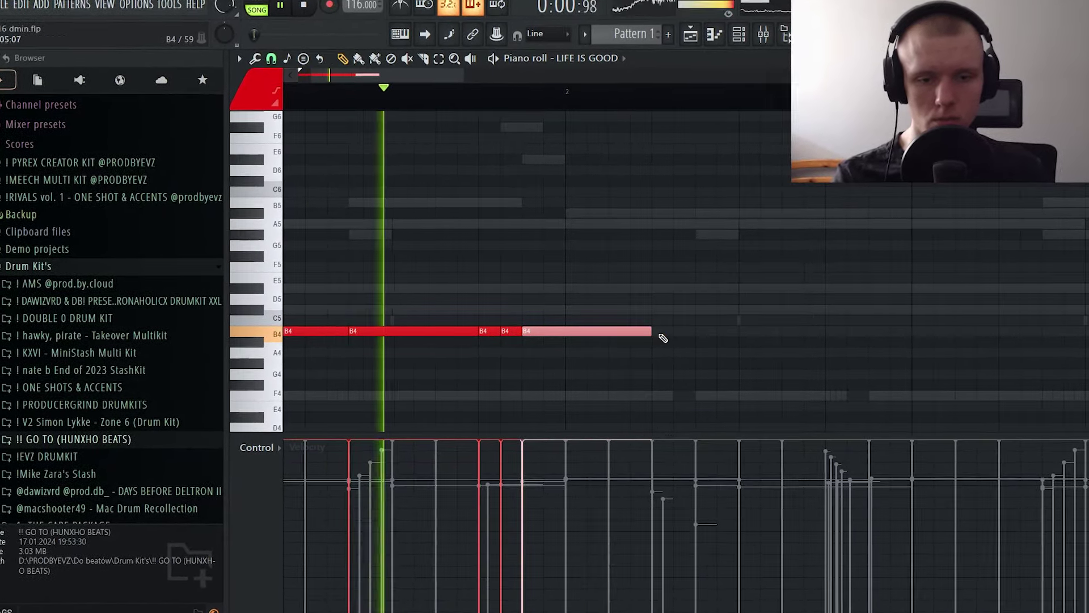
left_click(662, 333)
left_click(790, 331)
scroll(777, 94, "down", 2)
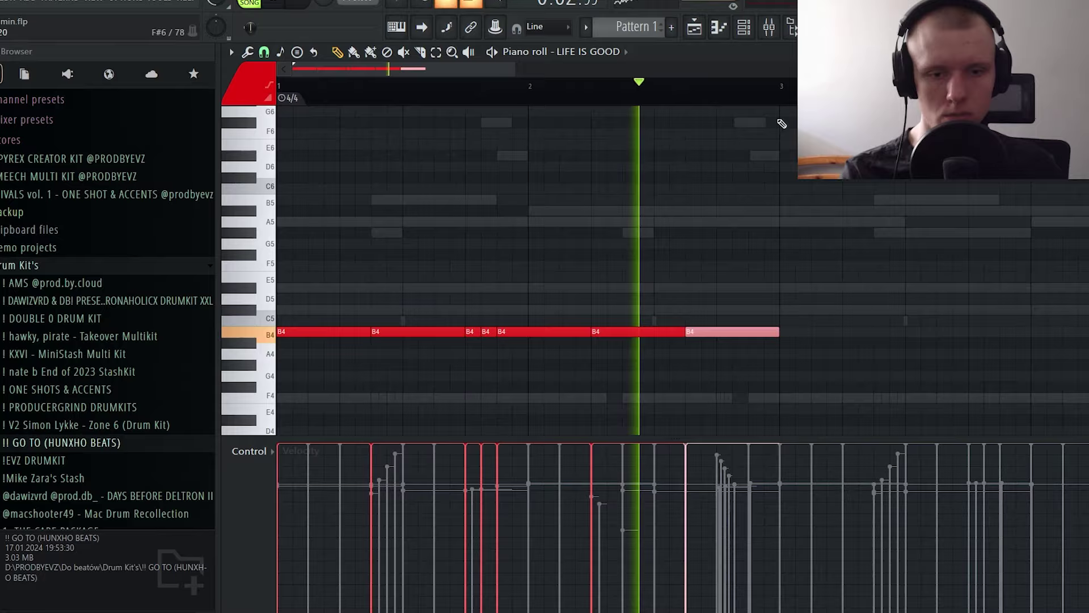
scroll(786, 234, "down", 3)
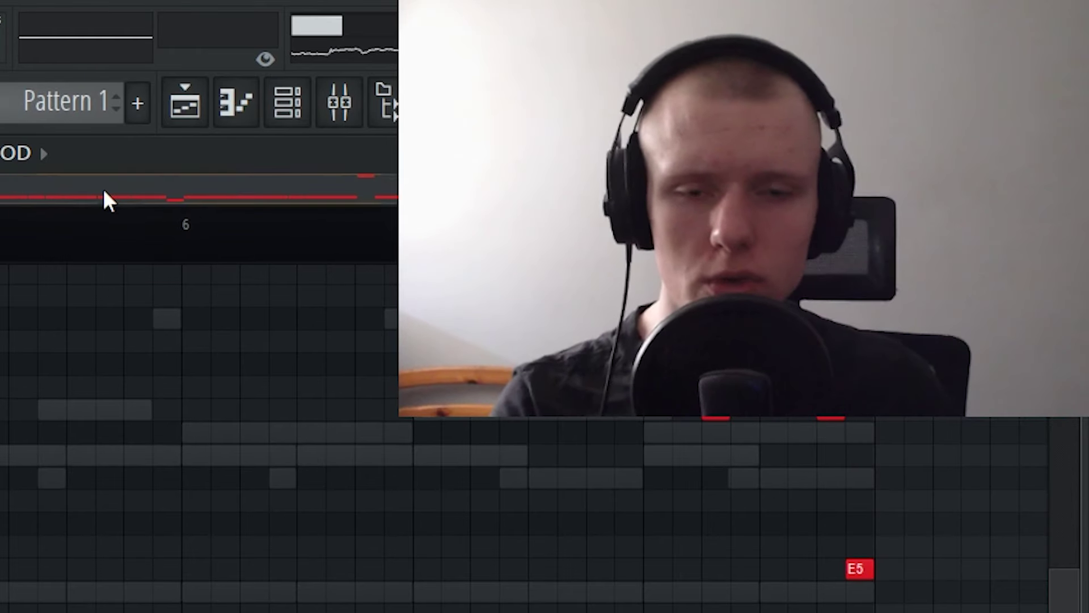
Step: Examine the notes of the LIFE IS GOOD part, from the end of the pattern back to its opening bars
left_click_drag(108, 202, 0, 200)
scroll(199, 437, "up", 4)
scroll(102, 290, "left", 3)
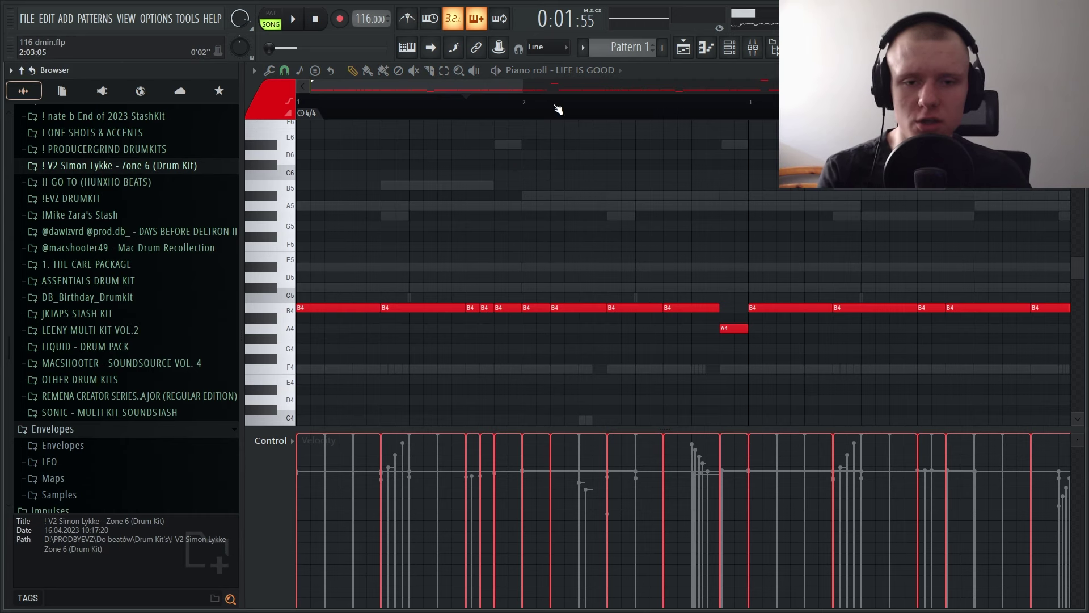
scroll(552, 103, "down", 2)
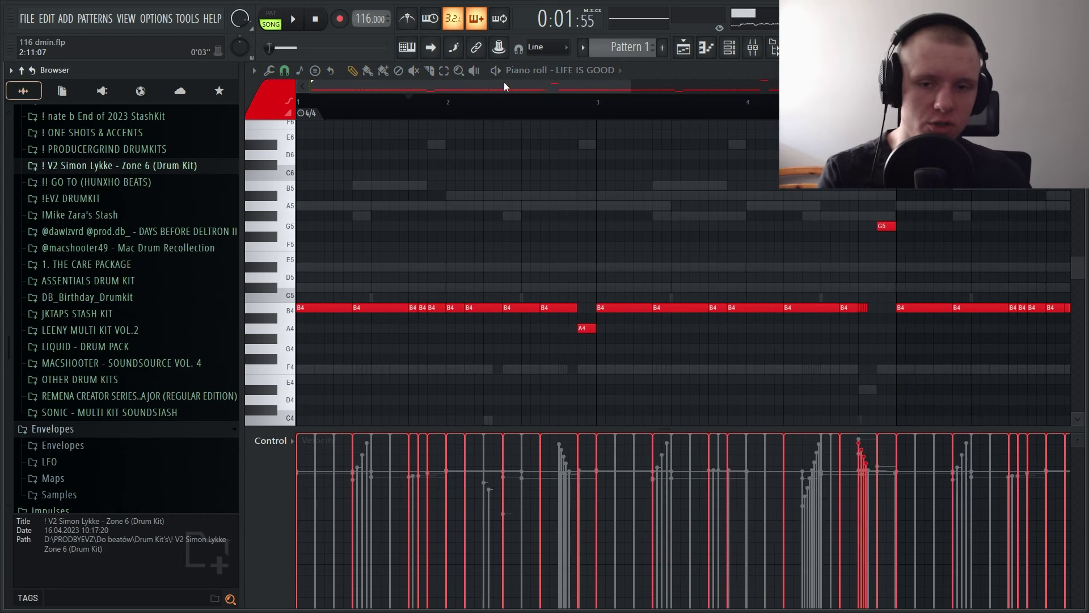
scroll(350, 106, "down", 1)
scroll(431, 170, "down", 3)
scroll(493, 106, "up", 4)
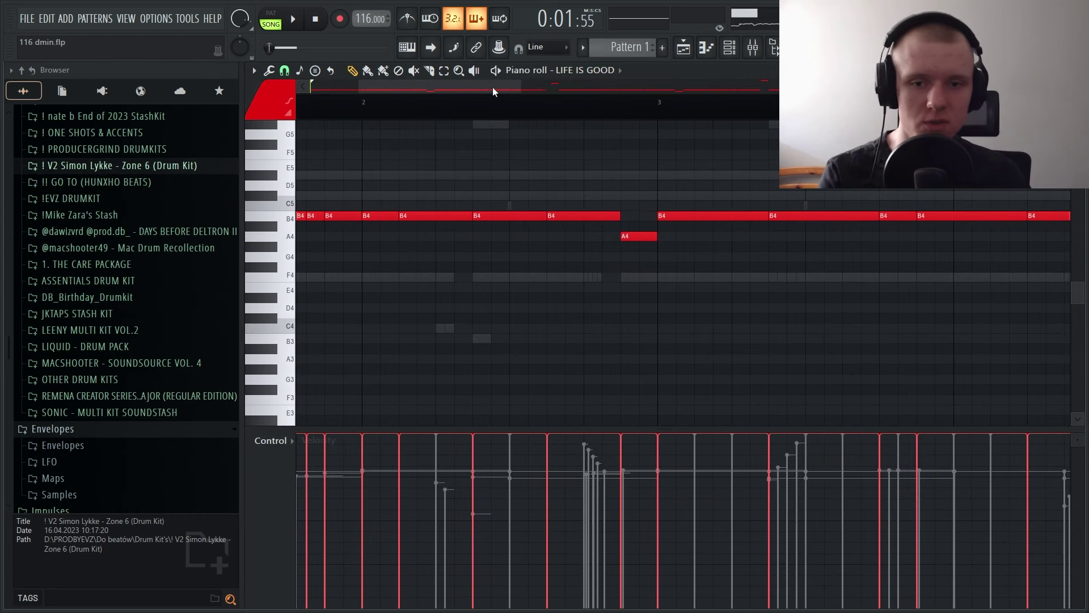
scroll(493, 88, "up", 3)
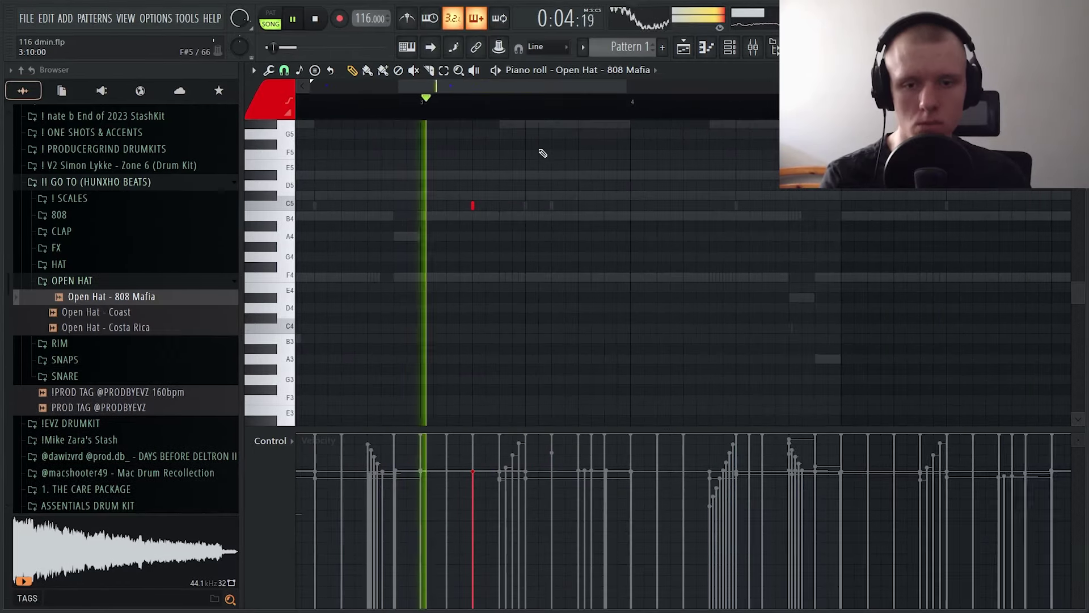
Step: Add an Open Hat - 808 Mafia note on beat 2 of bar 4, lower it to A4 and play the pattern
left_click(659, 226)
left_click_drag(660, 225, 686, 235)
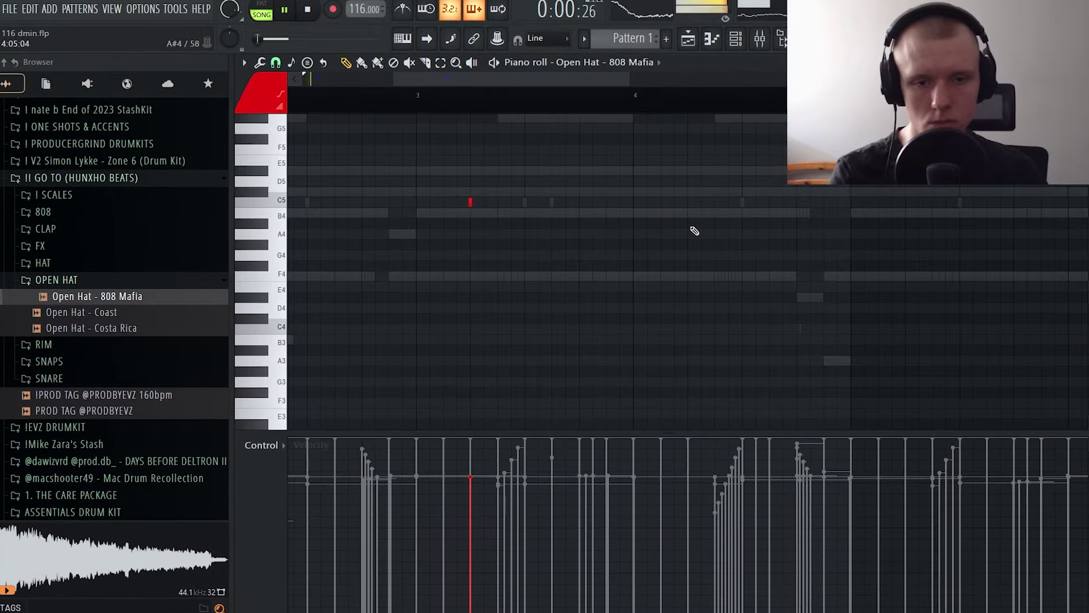
left_click(639, 95)
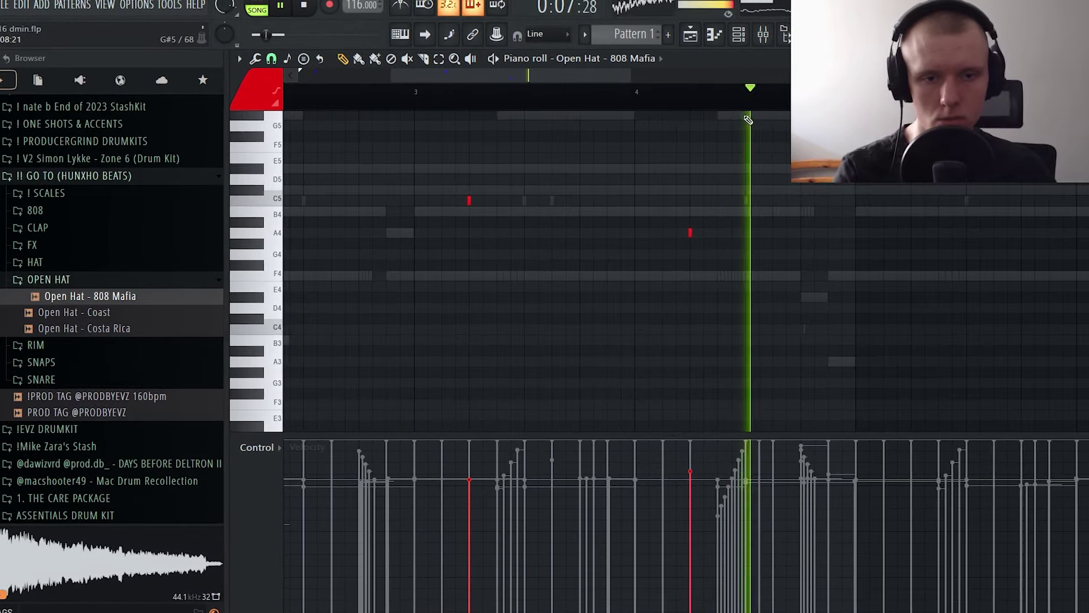
key("space")
scroll(758, 104, "down", 1)
key("space")
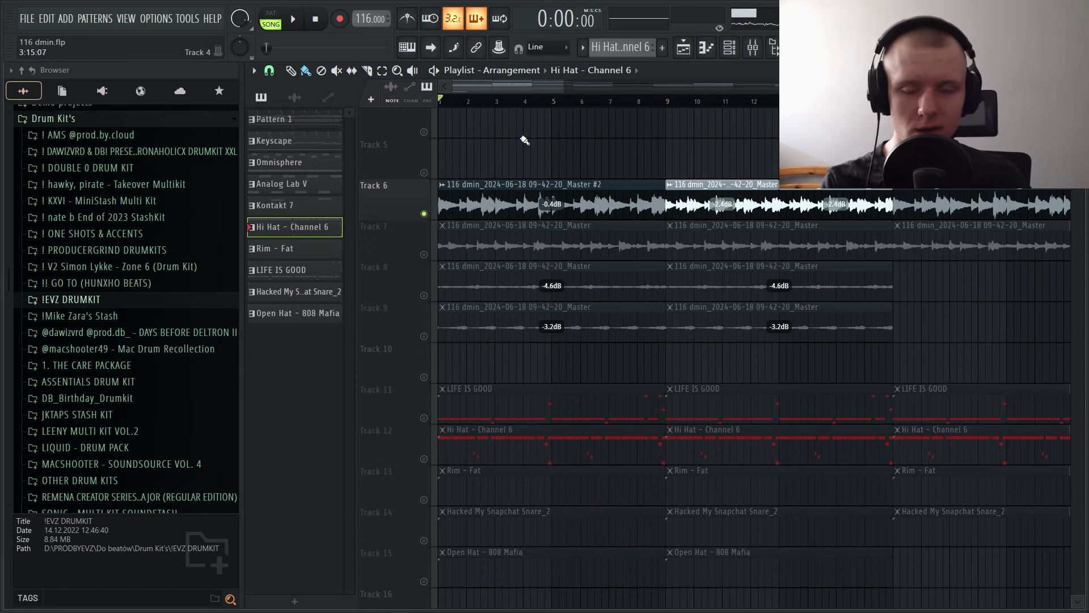
Step: Examine the Track 6 melody clips in the playlist and play the soloed track from bar 9
scroll(466, 105, "up", 2)
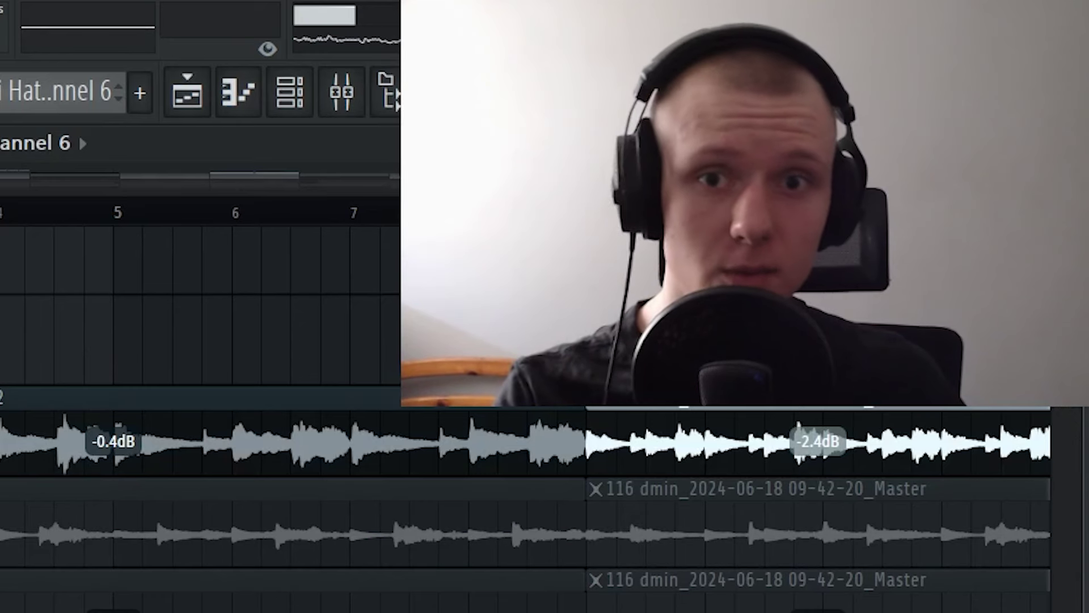
scroll(199, 214, "down", 3)
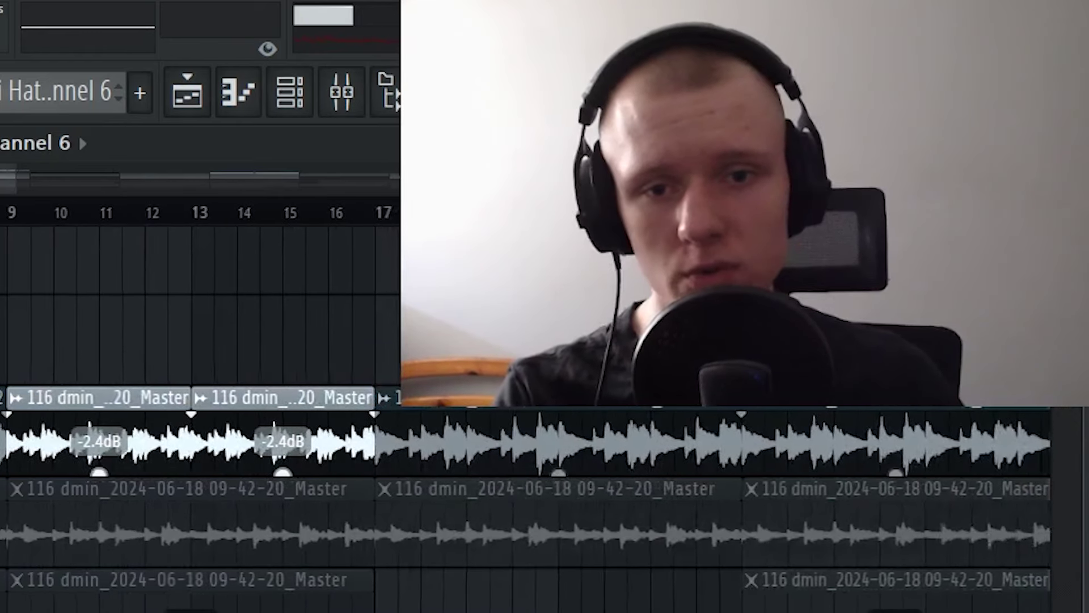
scroll(35, 223, "up", 2)
left_click(45, 222)
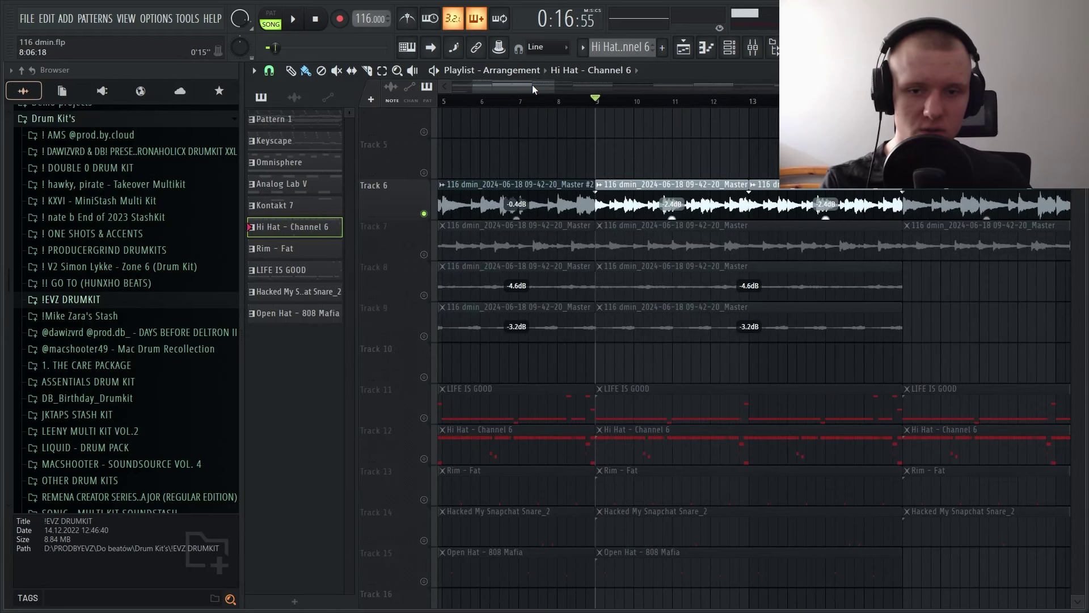
mouse_move(532, 85)
left_mouse_down()
mouse_move(563, 87)
mouse_move(519, 88)
left_mouse_up()
key("space")
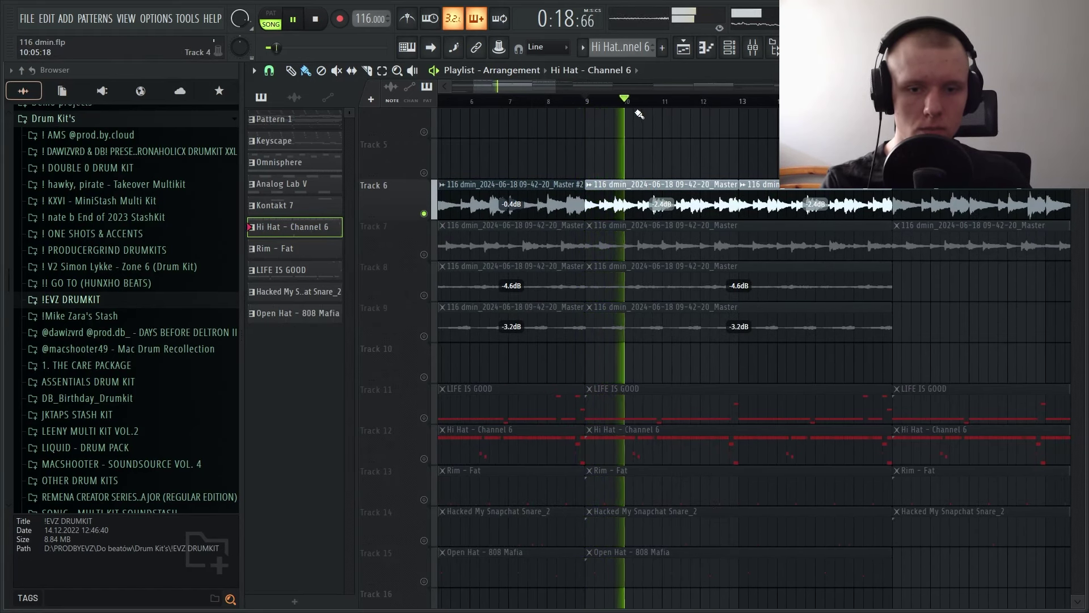
Step: Examine the Track 6 melody clip that starts at bar 33 and the clips around it
scroll(619, 108, "down", 1)
left_click_drag(543, 88, 558, 90)
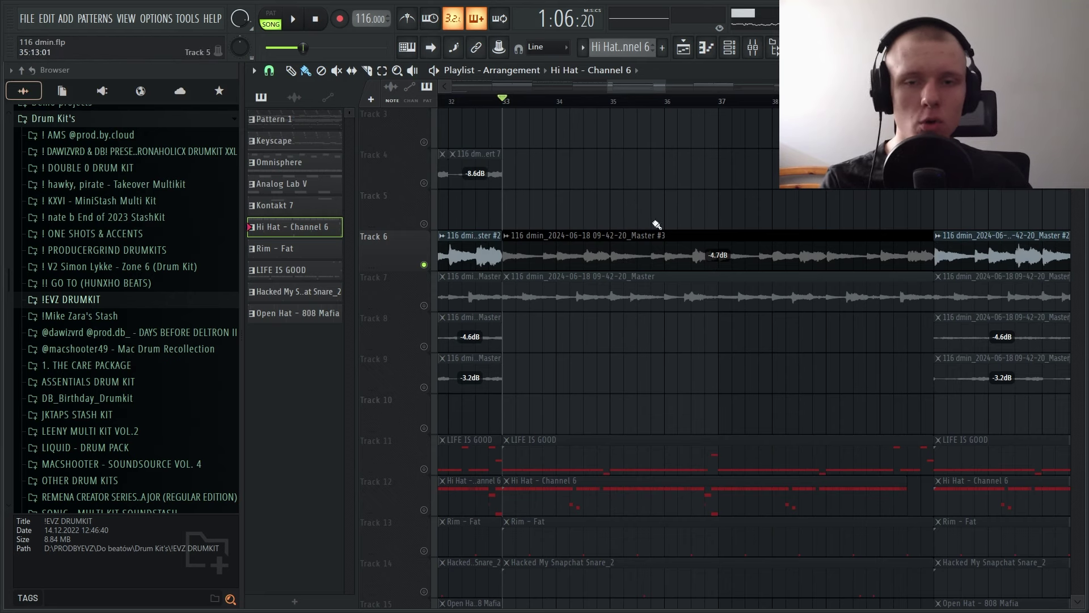
scroll(644, 107, "down", 2)
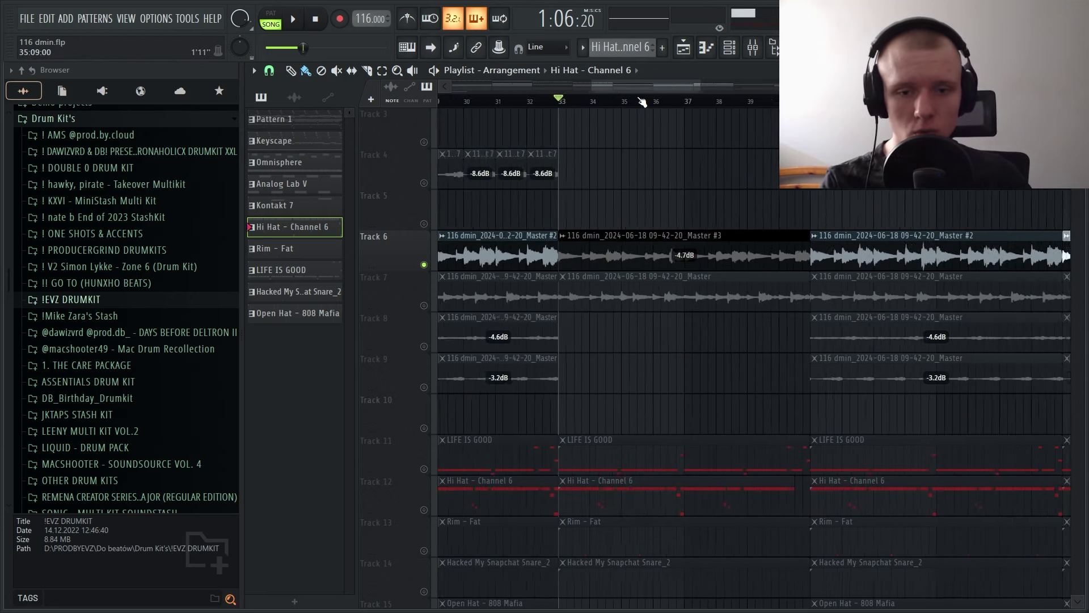